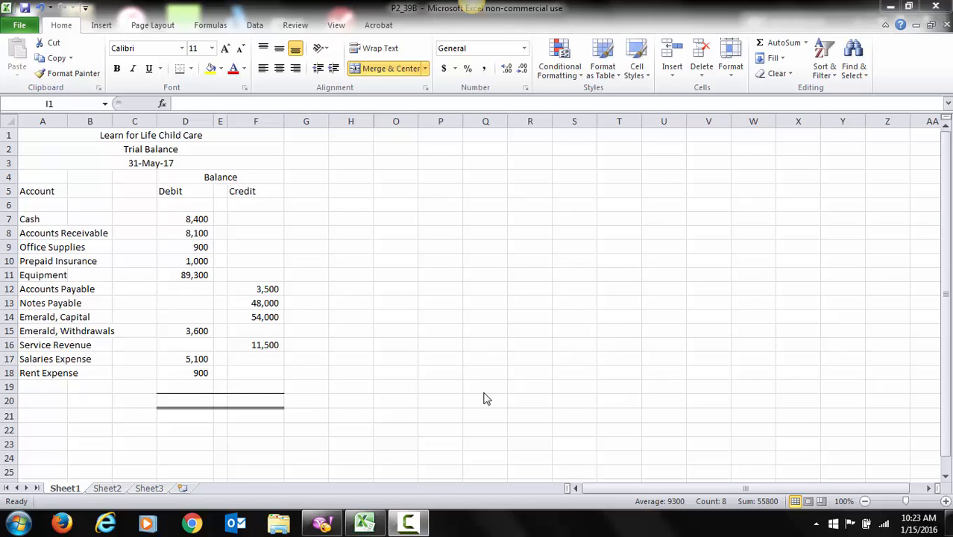
Step: Total the Debit column in D20 with the formula =sum(D7:D19)
left_click(178, 400)
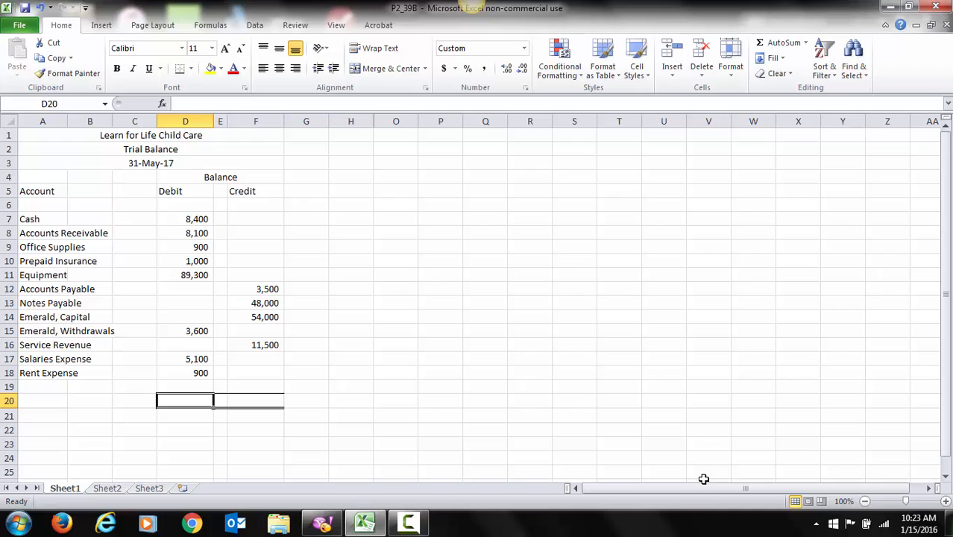
key("Up")
key("Down")
left_click(186, 104)
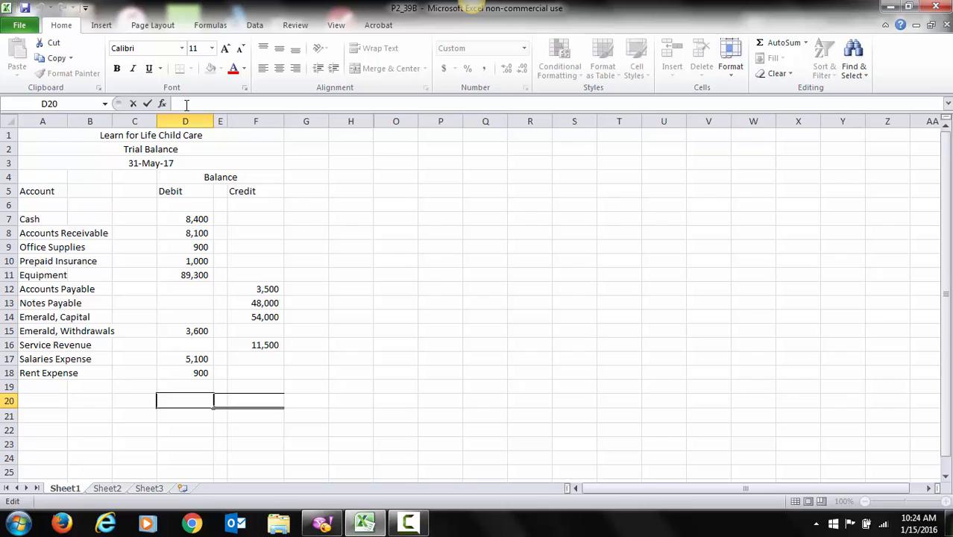
type("=")
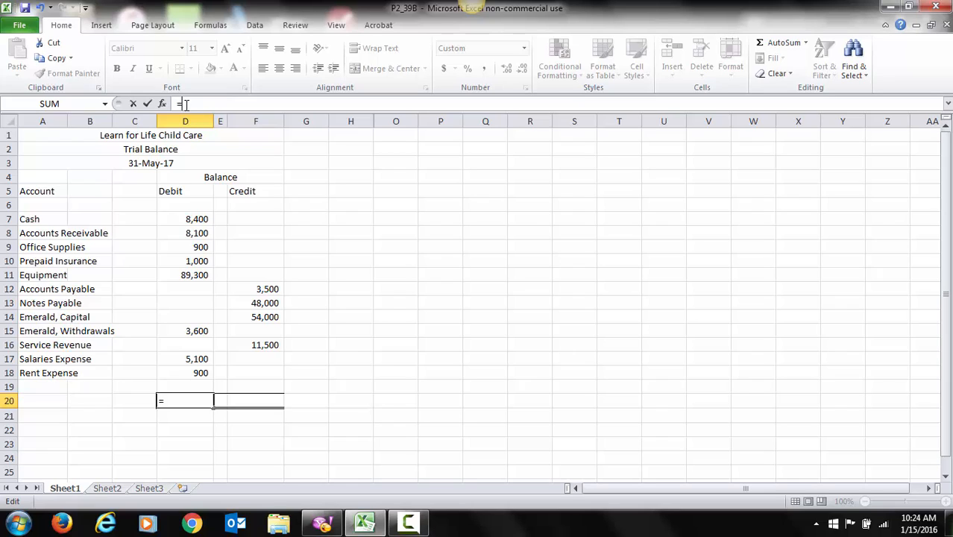
type("sum(")
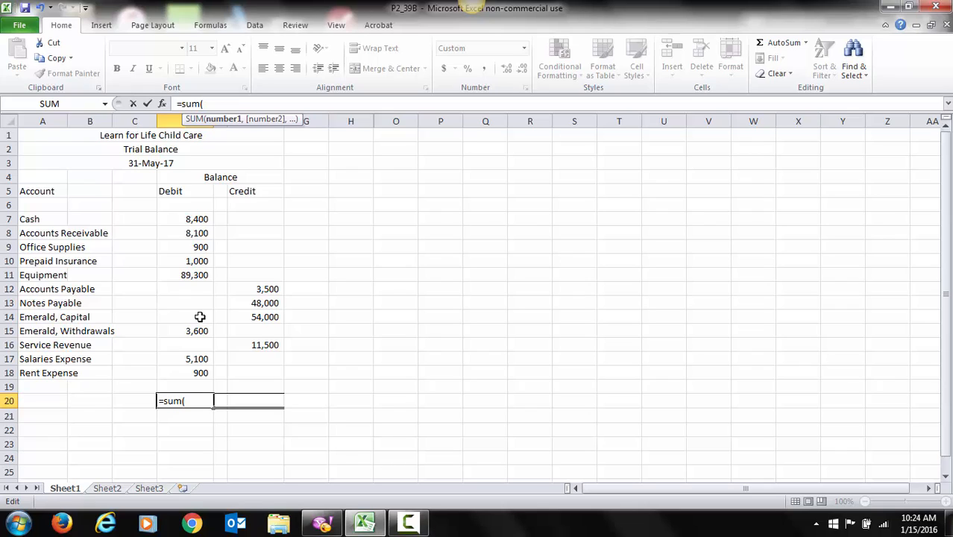
left_click(190, 388)
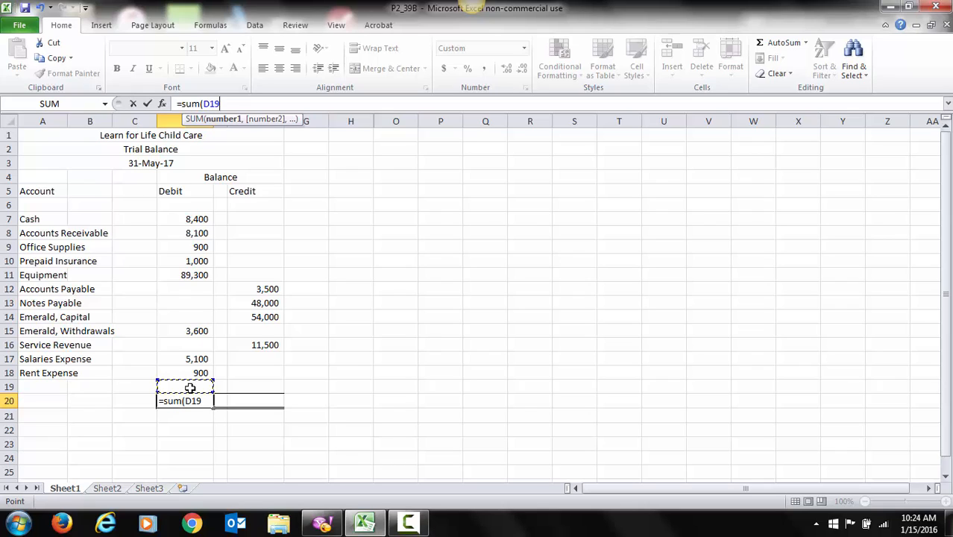
key("shift+Up")
key("shift+Up")
key("shift+Up")
key("shift+Up")
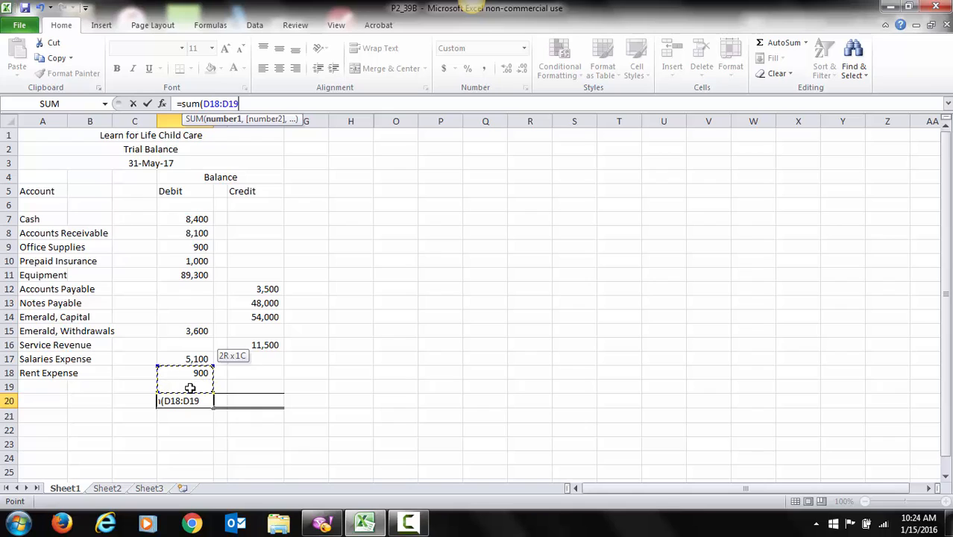
key("shift+Up")
key("shift+Up")
key("shift+Up")
key("shift+Up")
key("shift+Up")
key("shift+Up")
key("shift+Up")
key("shift+Up")
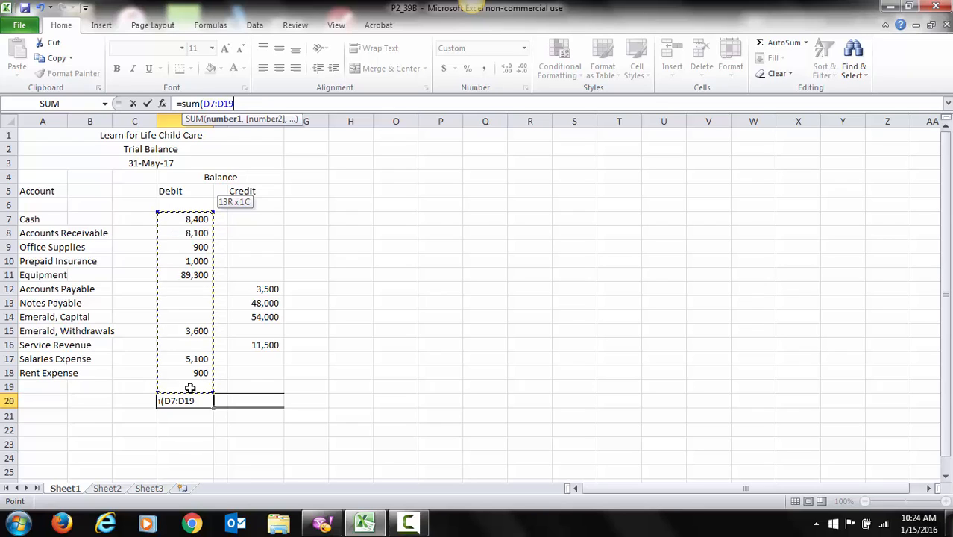
type(")")
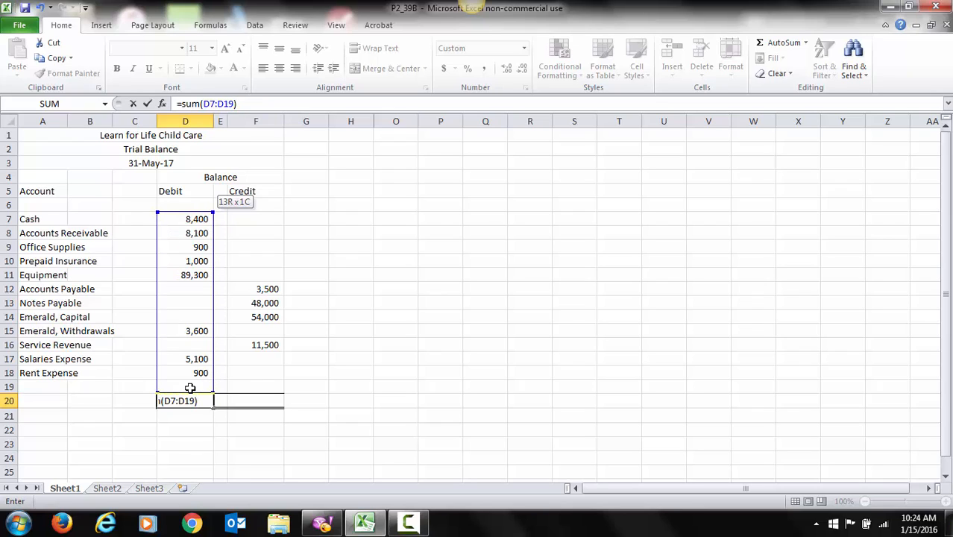
key("Return")
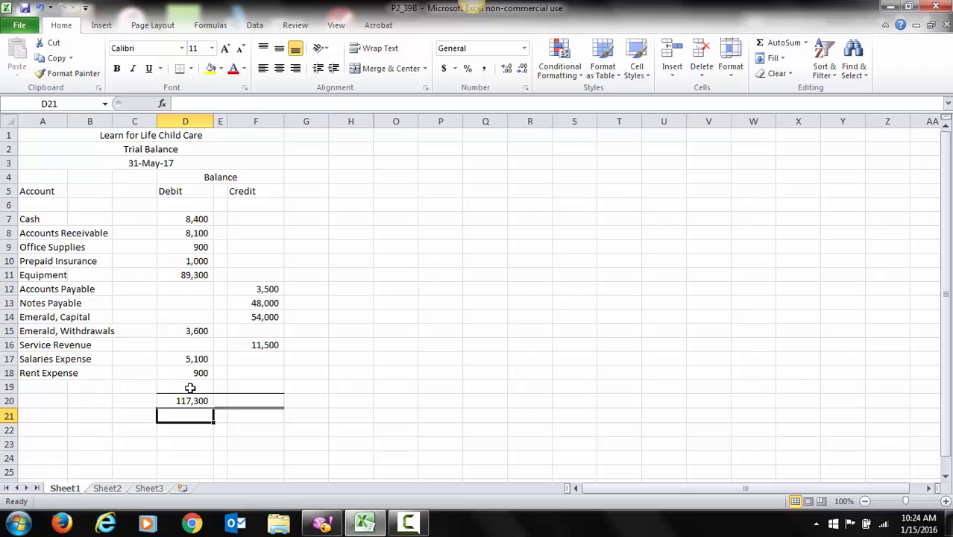
Step: Copy the Debit total formula from D20 into F20 to total the Credit column
key("Up")
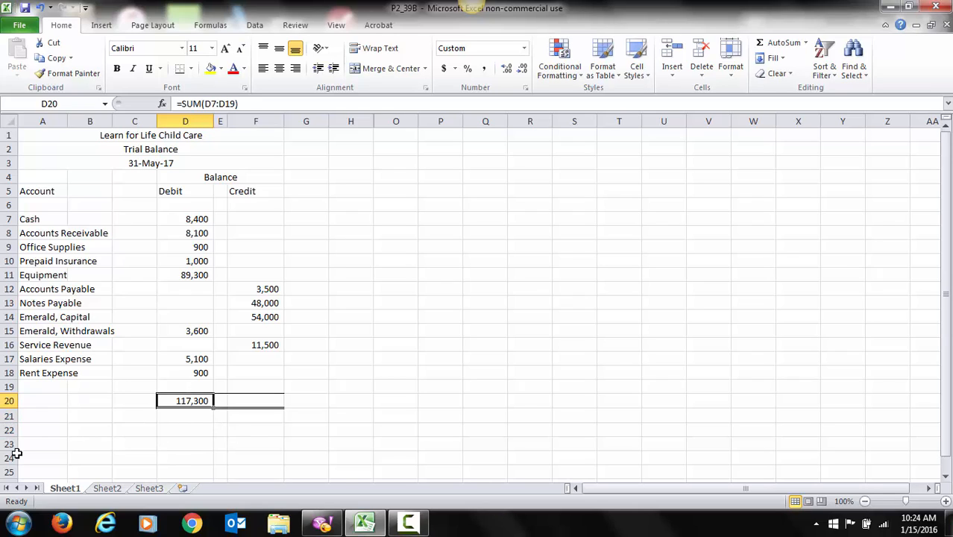
left_click(245, 404)
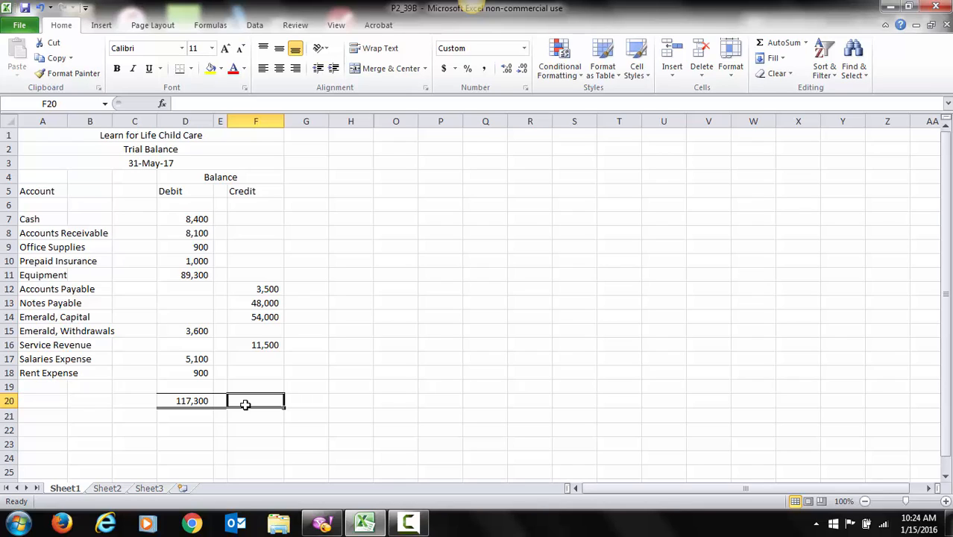
key("Left")
key("Left")
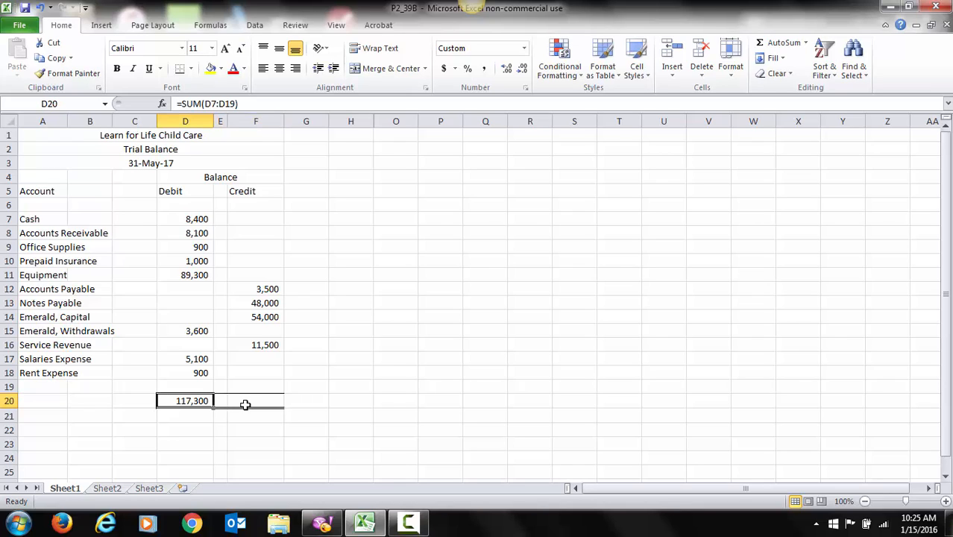
key("ctrl+c")
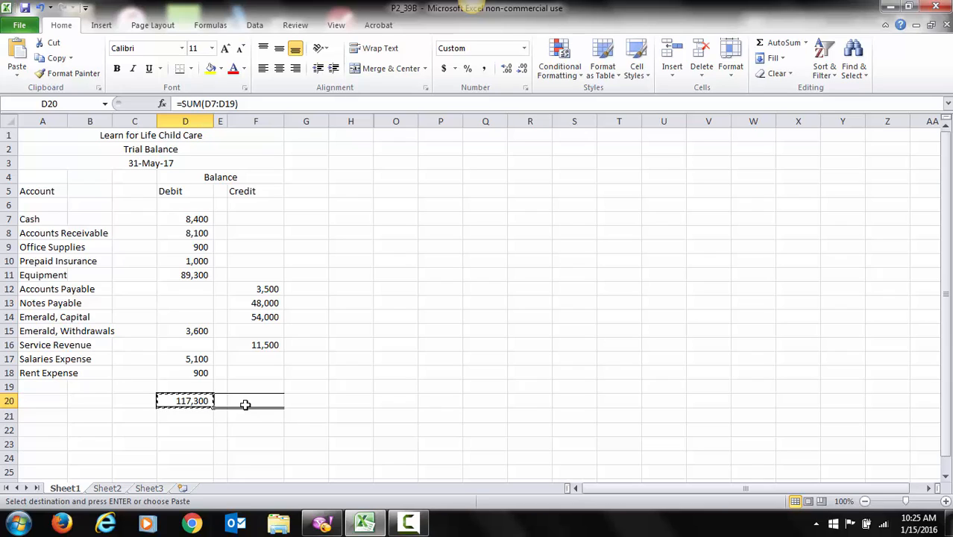
key("Right")
key("Right")
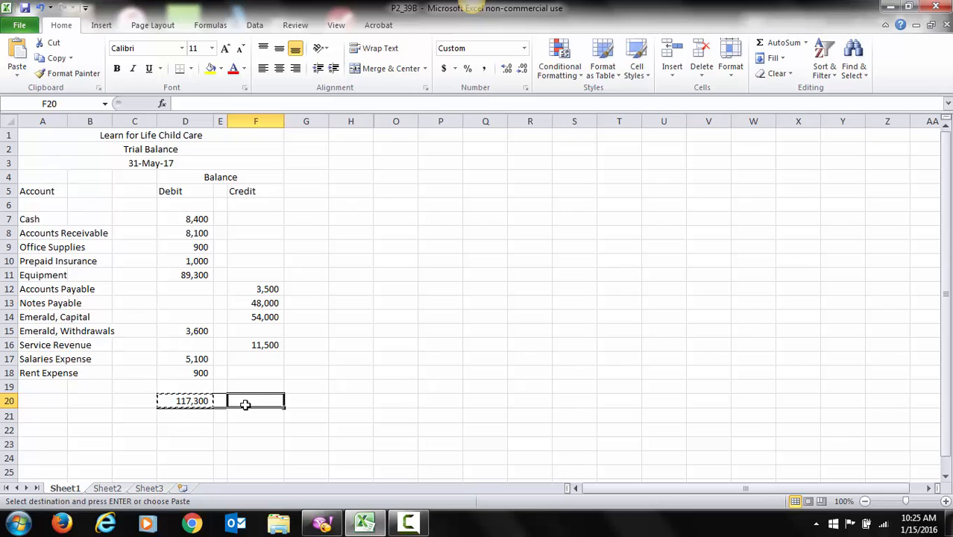
key("ctrl+v")
left_click(355, 444)
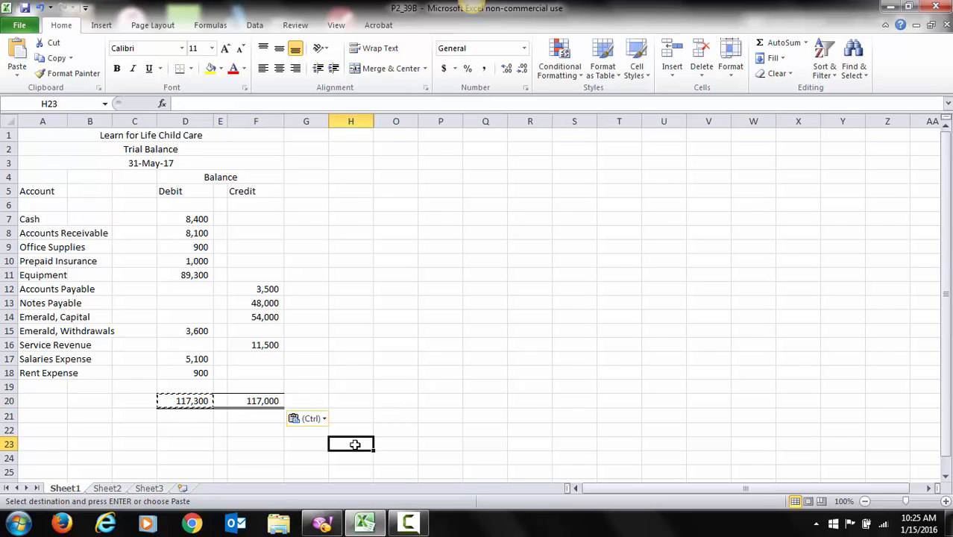
left_click(202, 429)
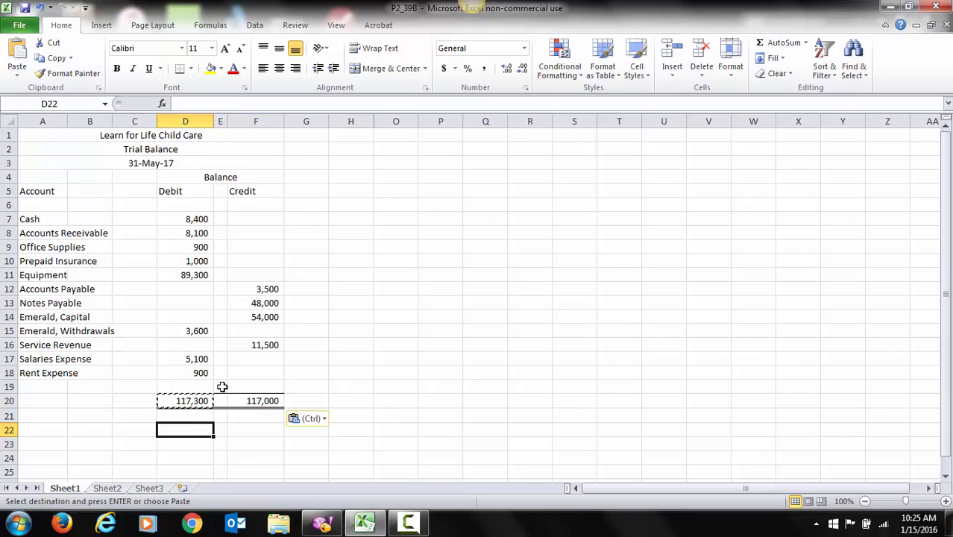
left_click(190, 398)
key("Right")
key("Right")
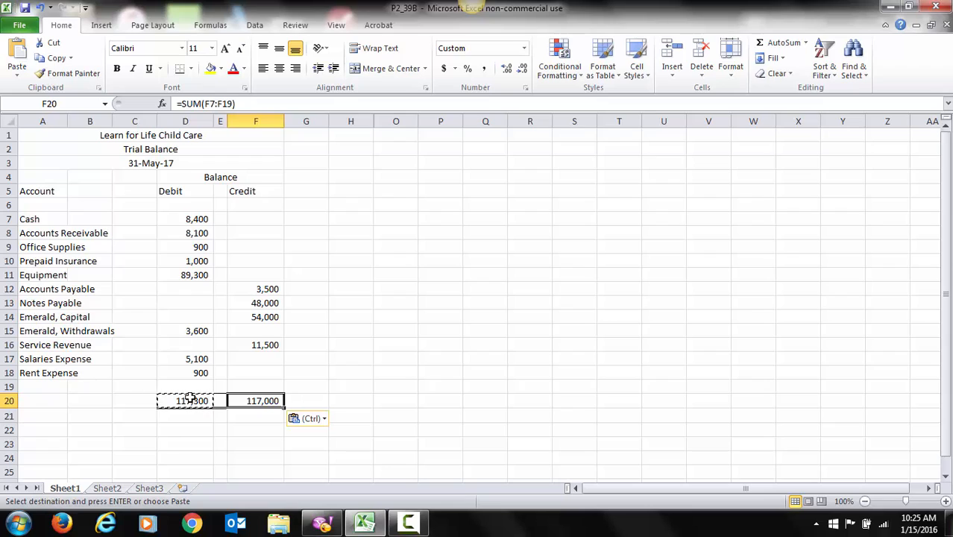
left_click(238, 432)
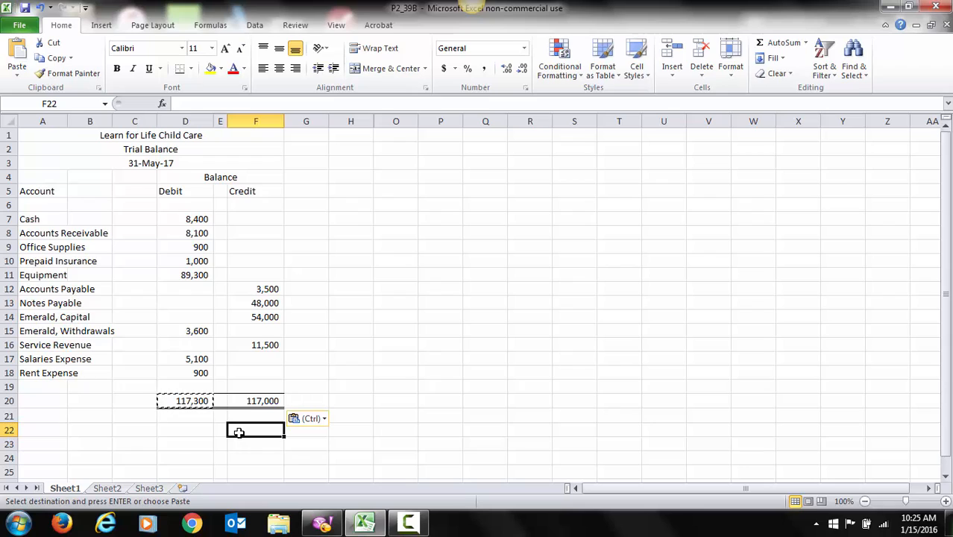
Step: Change the Cash debit in D7 to the formula =8400+1800
left_click(173, 219)
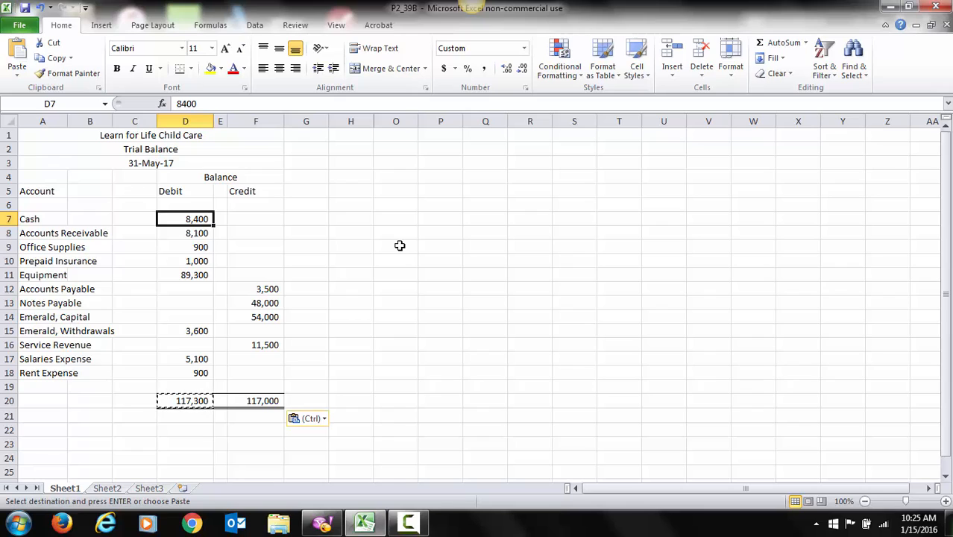
left_click(176, 103)
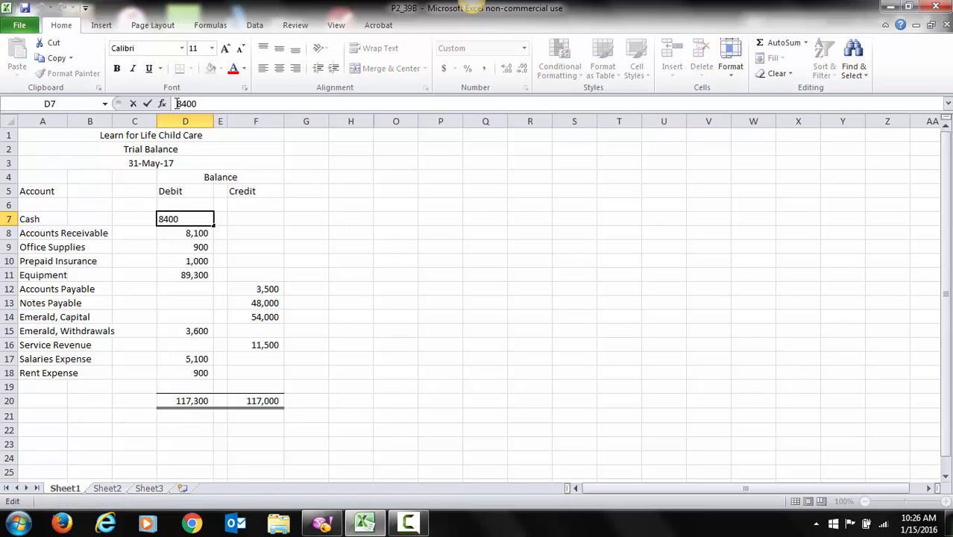
type("=")
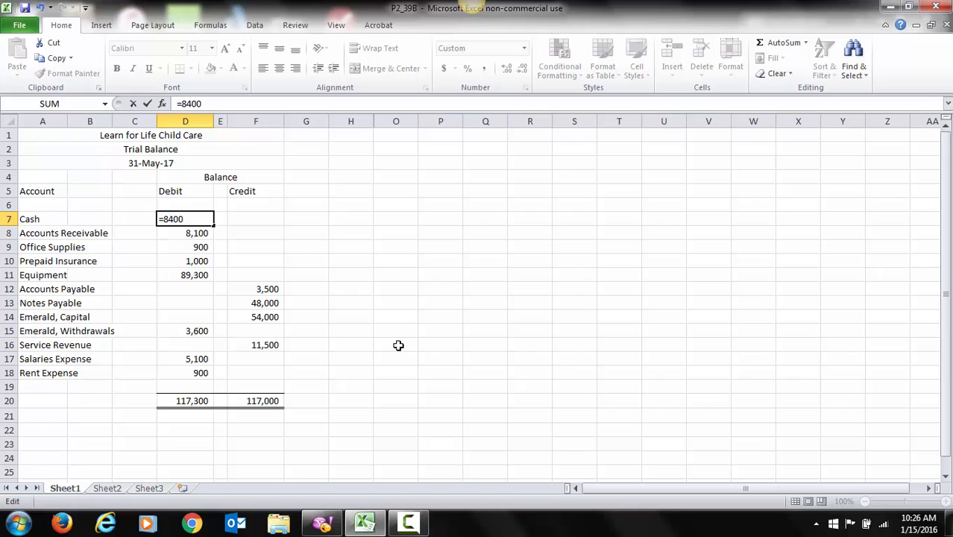
key("Right")
key("Right")
key("Right")
key("Right")
type("+1800")
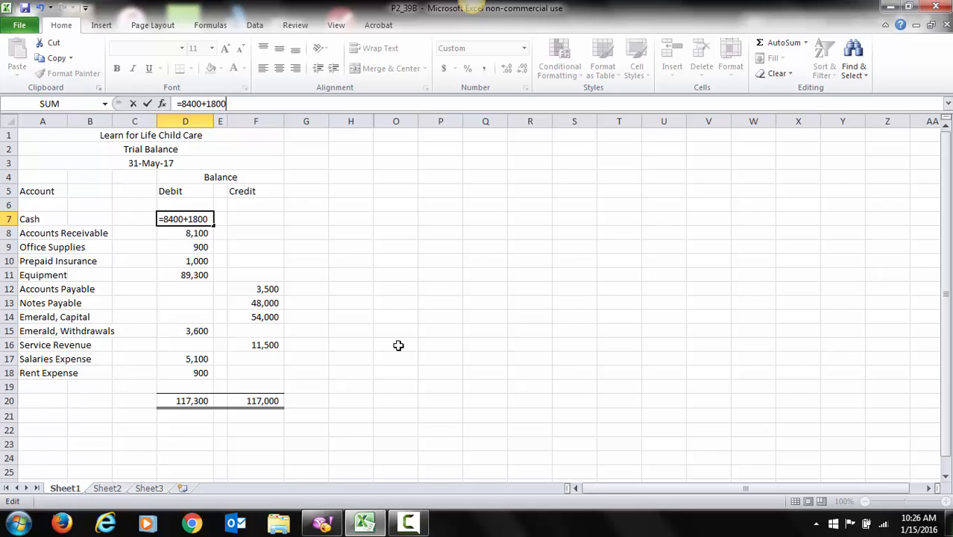
key("Return")
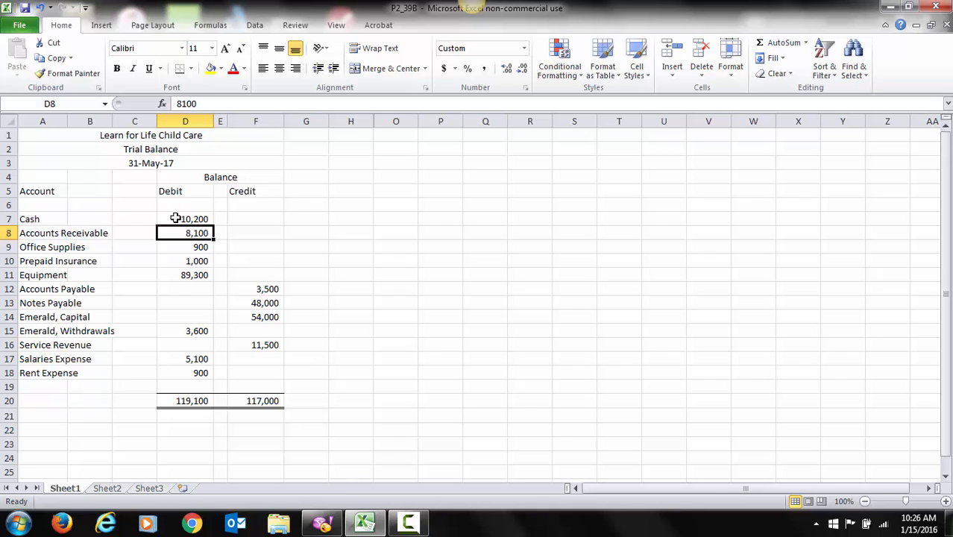
Step: Review the Cash debit and the Debit column total
left_click(174, 219)
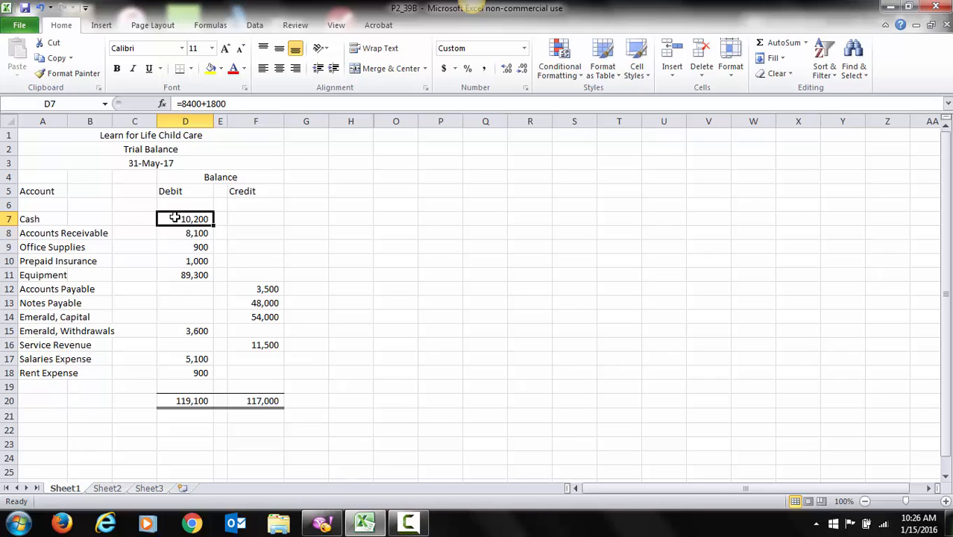
key("Down")
key("Down")
key("Down")
key("Down")
key("Down")
key("Down")
key("Down")
key("Down")
key("Down")
key("Down")
key("Down")
key("Down")
key("Down")
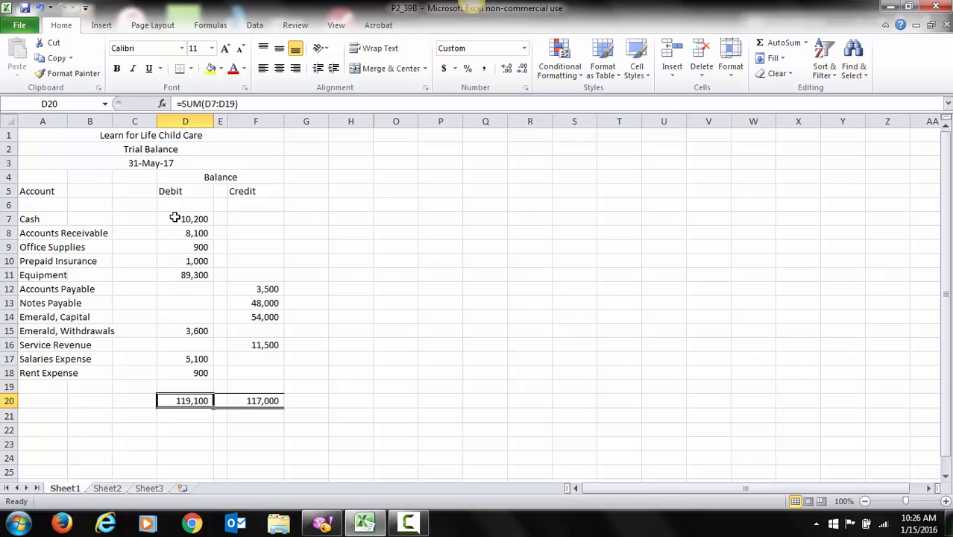
key("Up")
key("Up")
key("Up")
key("Up")
key("Up")
key("Up")
key("Up")
key("Up")
key("Up")
key("Up")
key("Up")
key("Up")
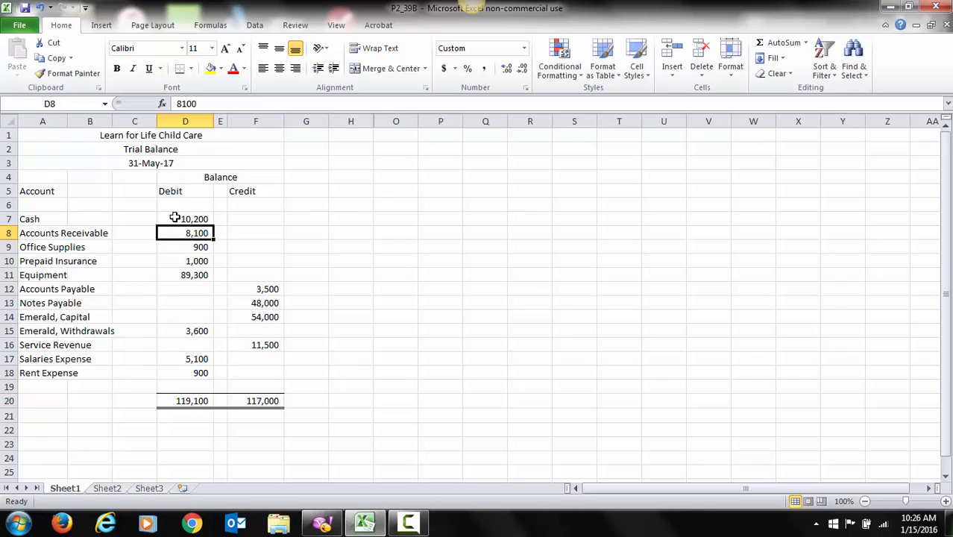
key("Up")
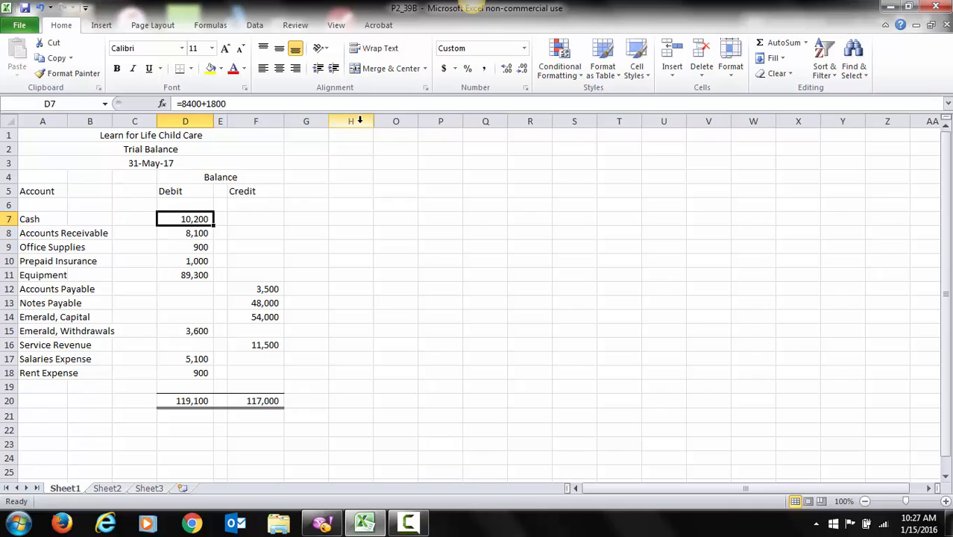
Step: Unhide the hidden columns between H and O to reveal the T-account work area
key("shift+Right")
left_click_drag(365, 121, 396, 120)
right_click(396, 122)
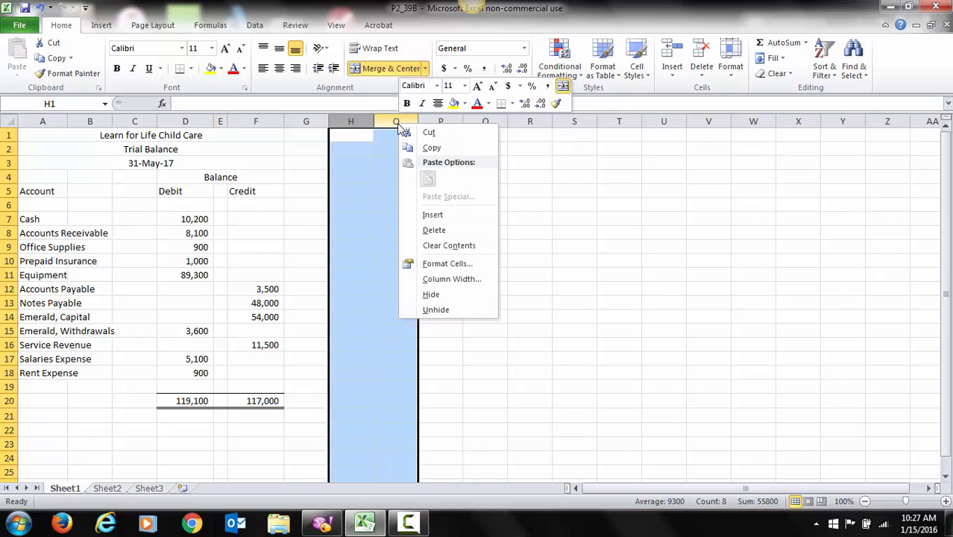
left_click(460, 309)
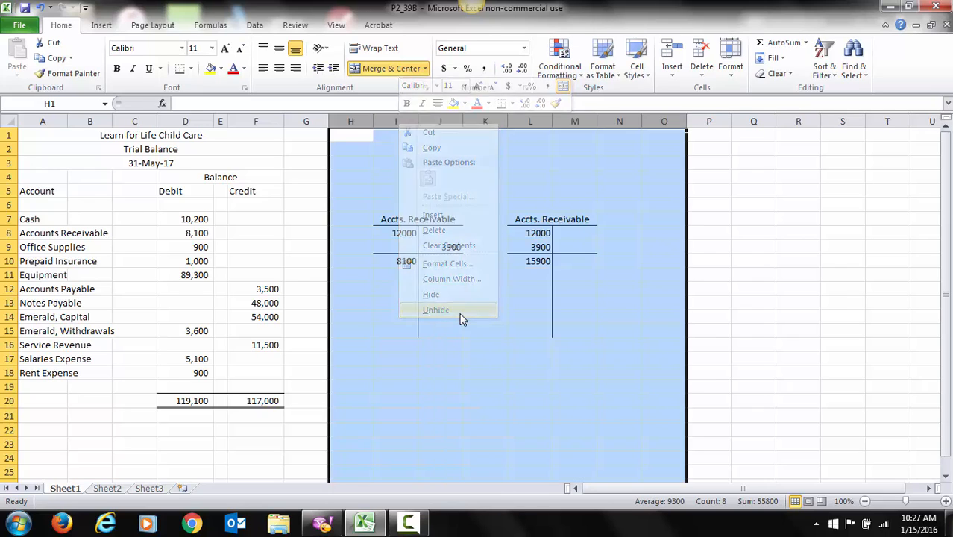
left_click(518, 384)
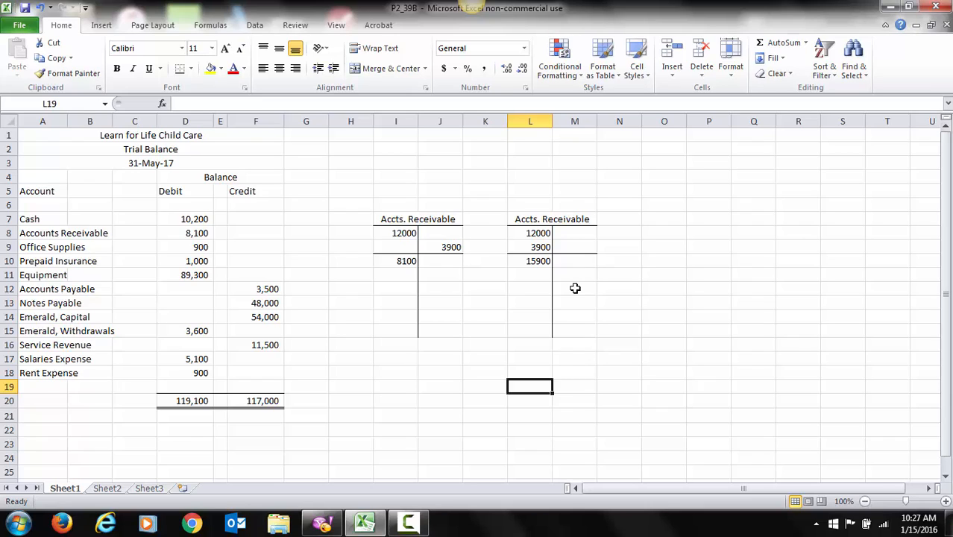
Step: Examine the entries and balance in the Accts. Receivable T-accounts
left_click(389, 234)
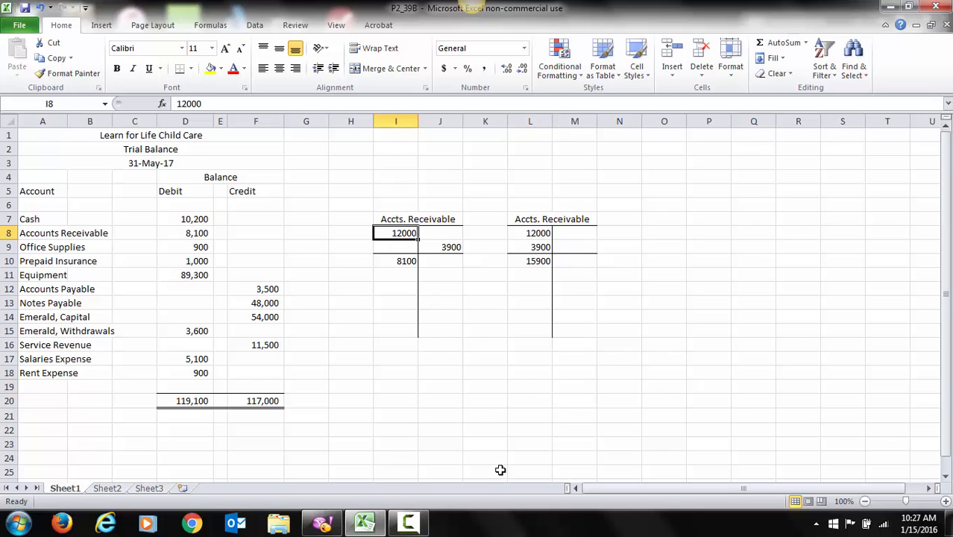
key("Down")
key("Right")
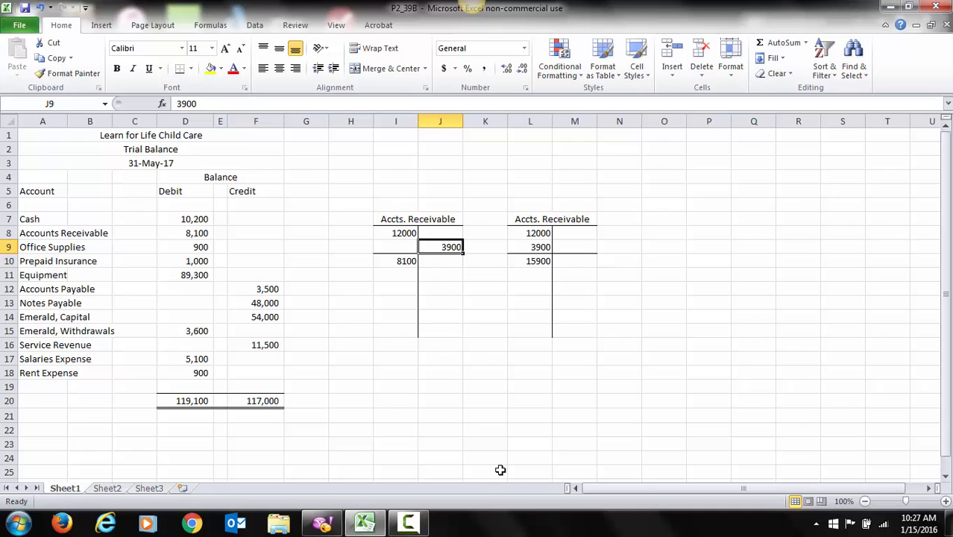
key("Left")
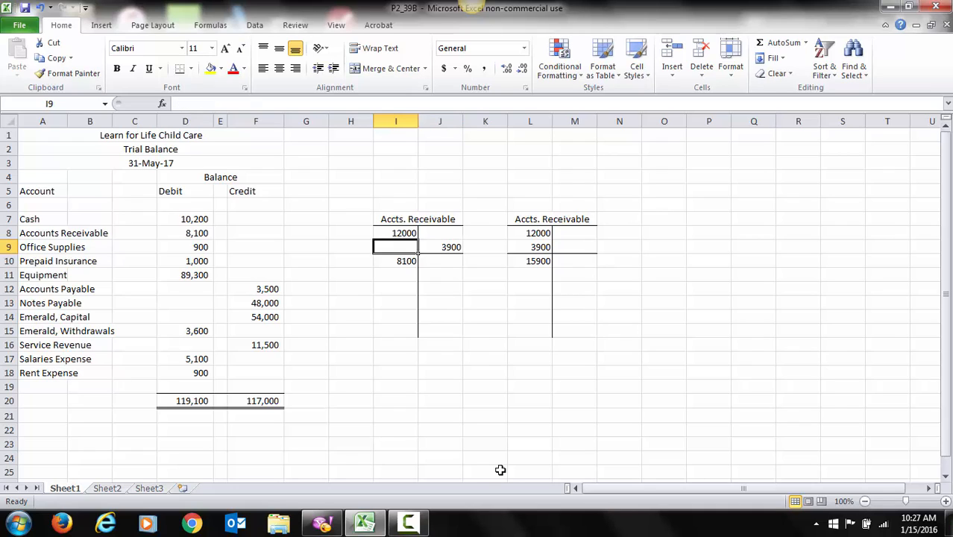
key("Down")
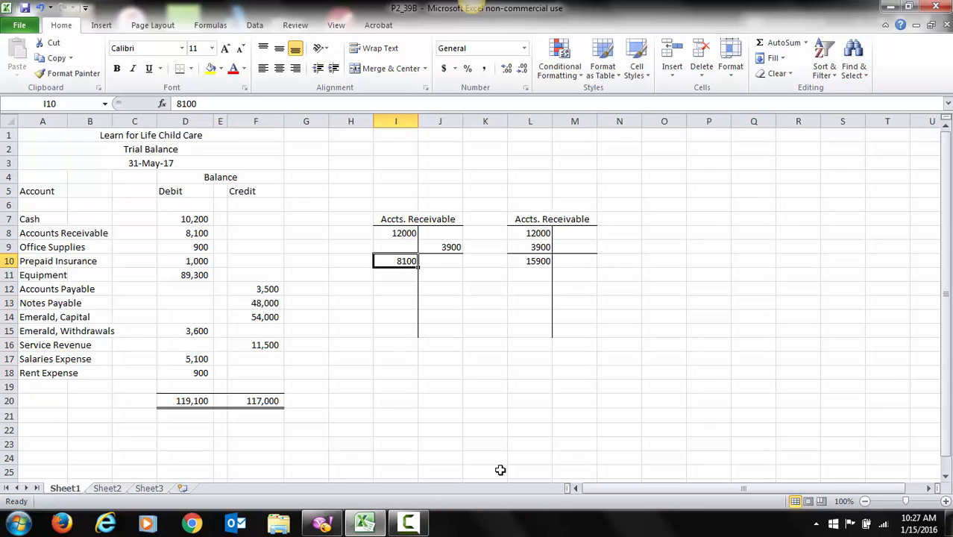
key("Right")
key("Right")
key("Right")
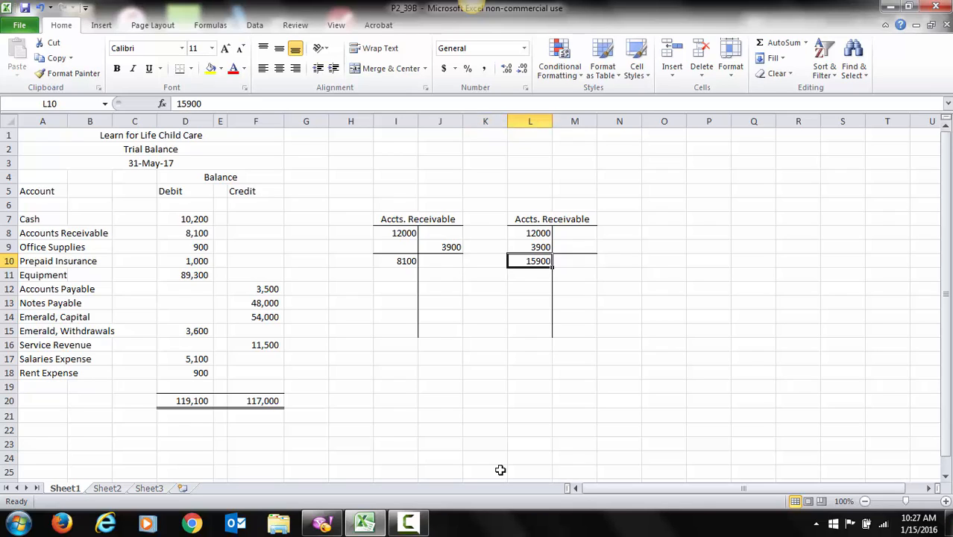
Step: Change the Accounts Receivable debit in D8 to the formula =8100+3900+3900
key("Up")
key("Up")
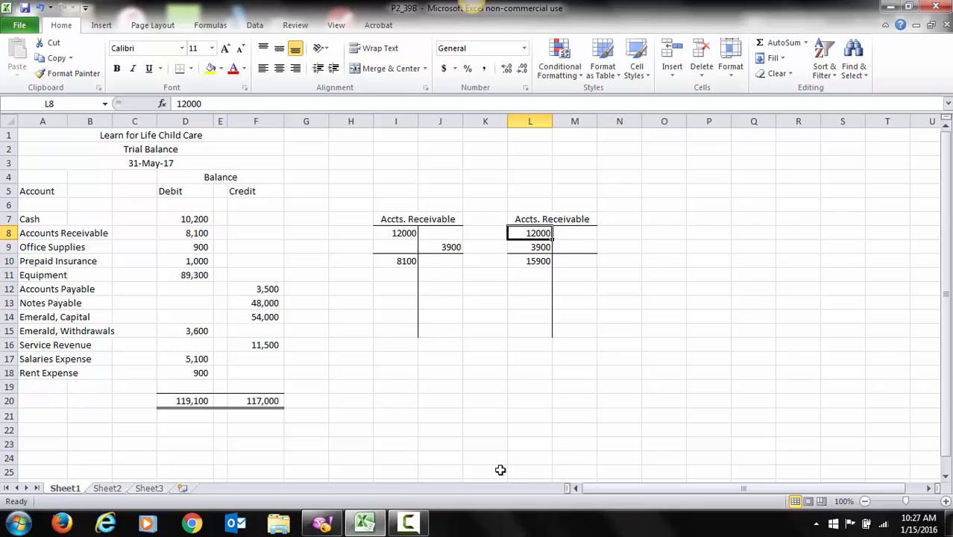
key("Down")
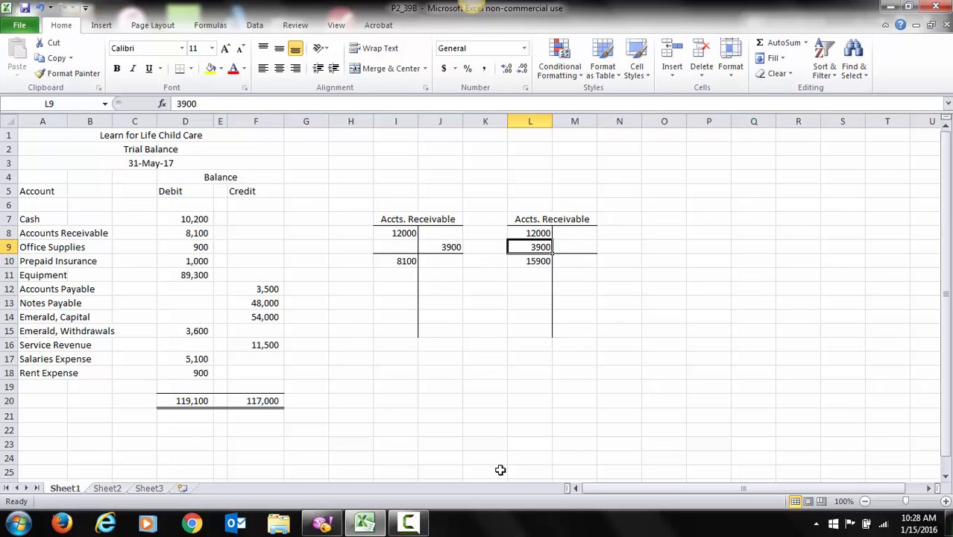
key("Down")
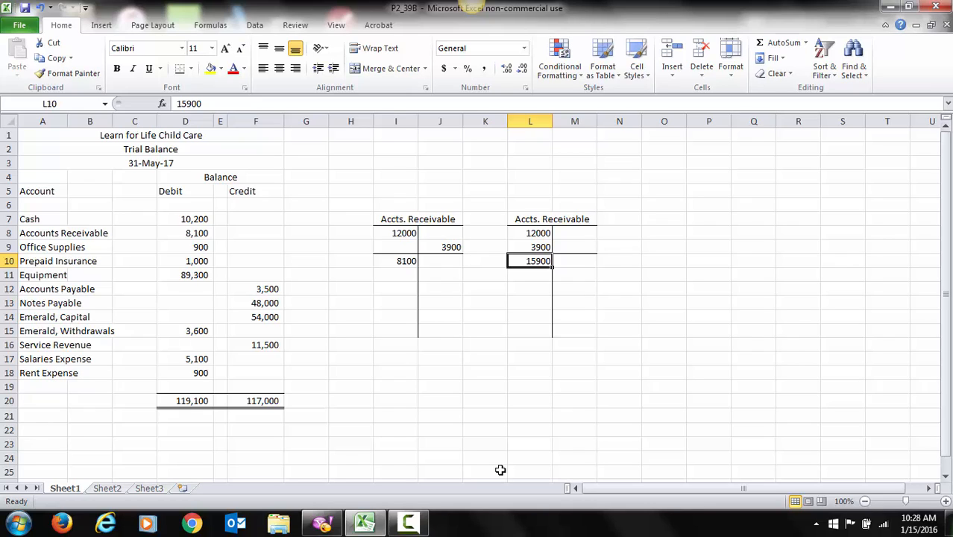
key("Left")
key("Left")
key("Left")
key("Left")
key("Left")
key("Left")
key("Left")
key("Left")
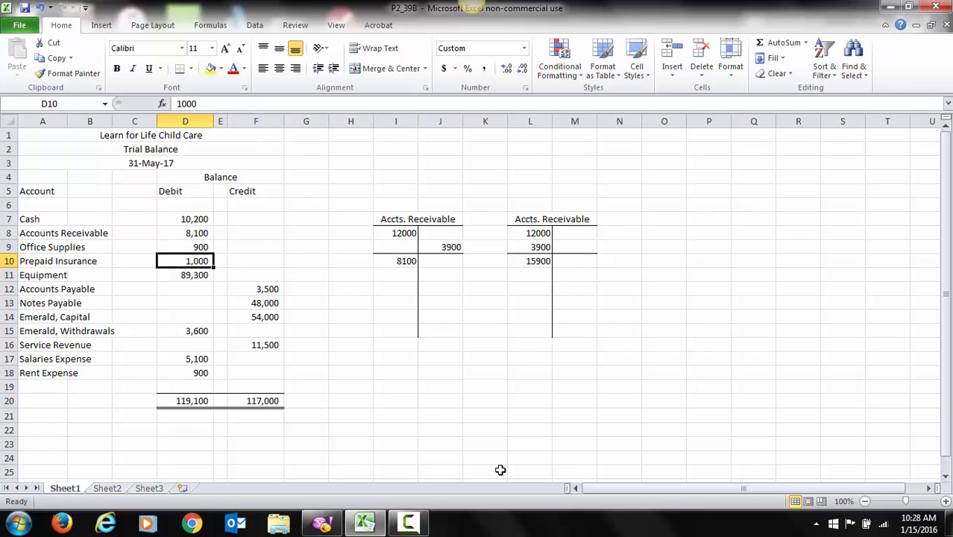
key("Up")
key("Up")
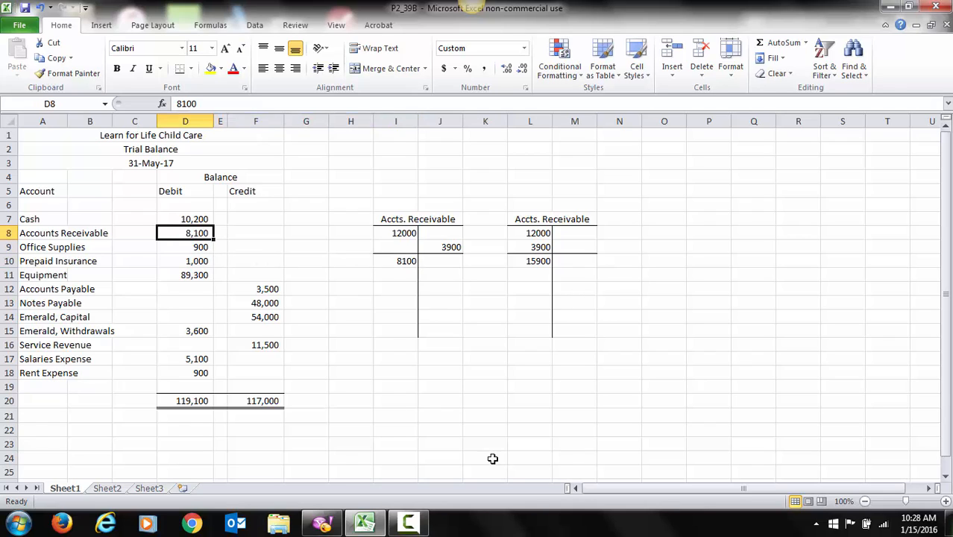
left_click(177, 104)
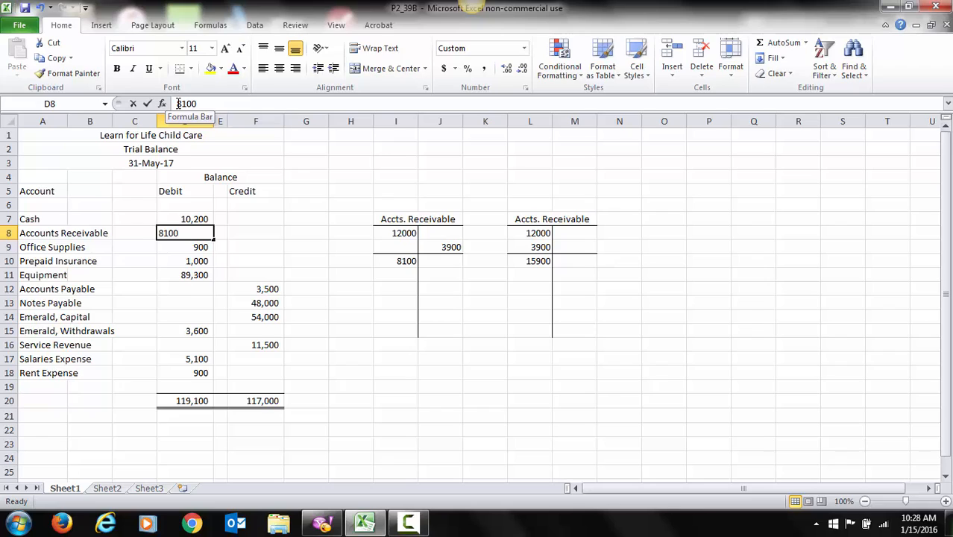
type("=")
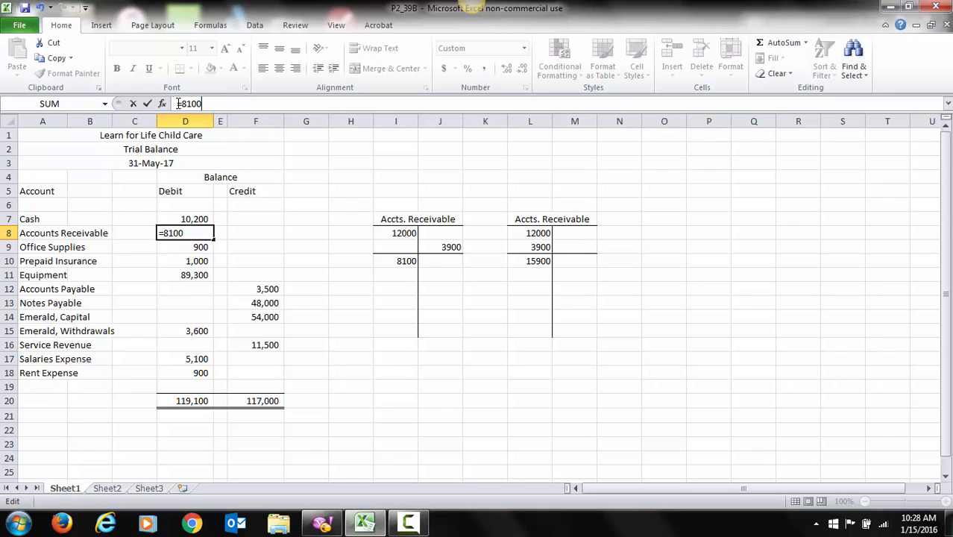
type("+3900")
type("+3900")
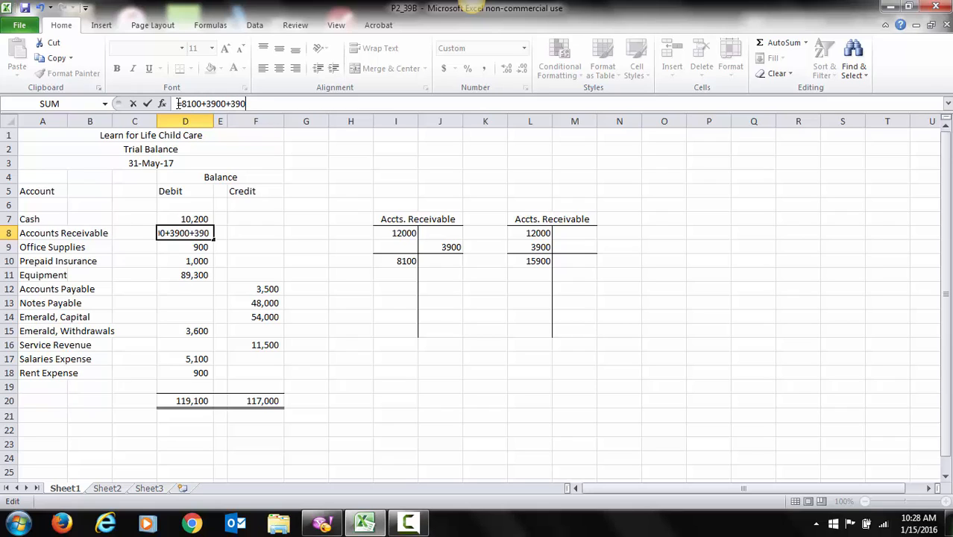
key("Return")
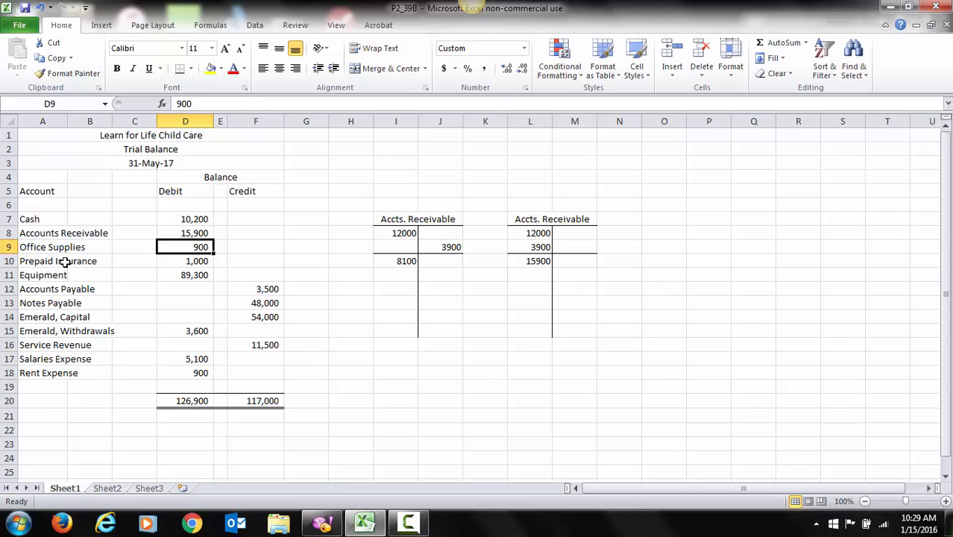
Step: Change the Office Supplies debit in D9 to the formula =900+1200
left_click(177, 104)
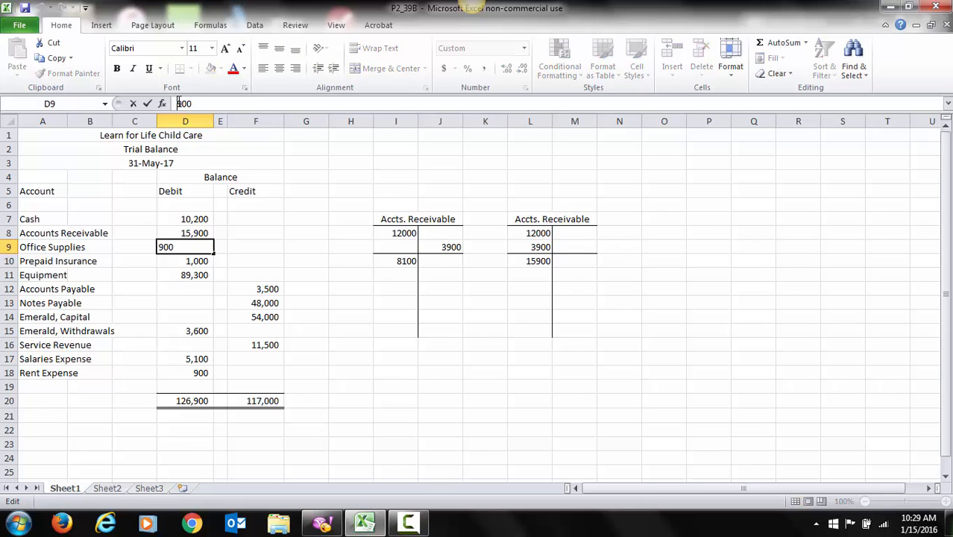
type("-")
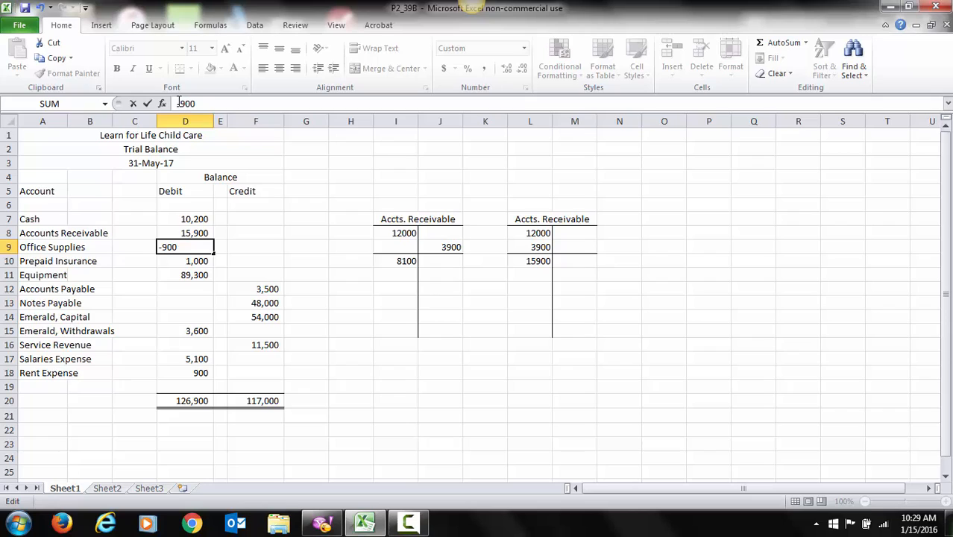
key("End")
type("+1200")
key("Return")
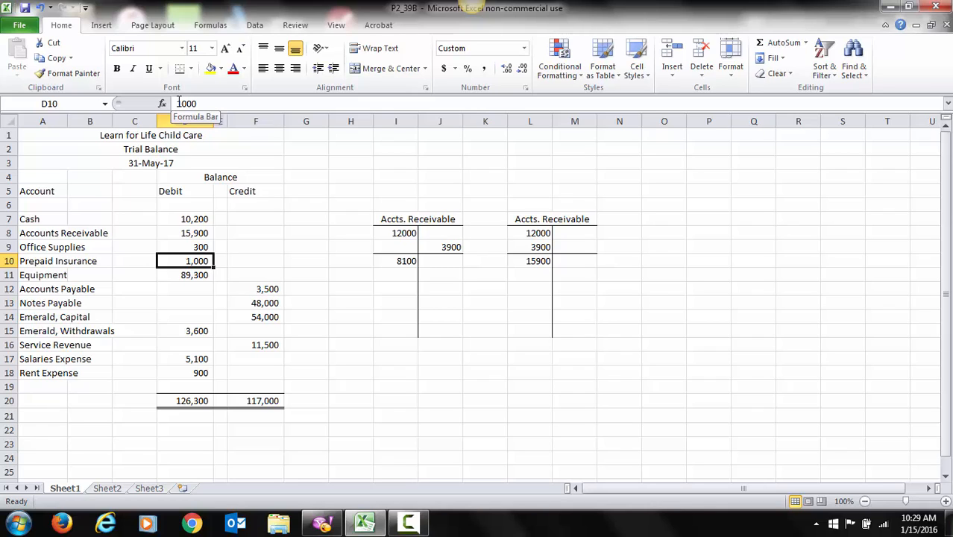
key("Up")
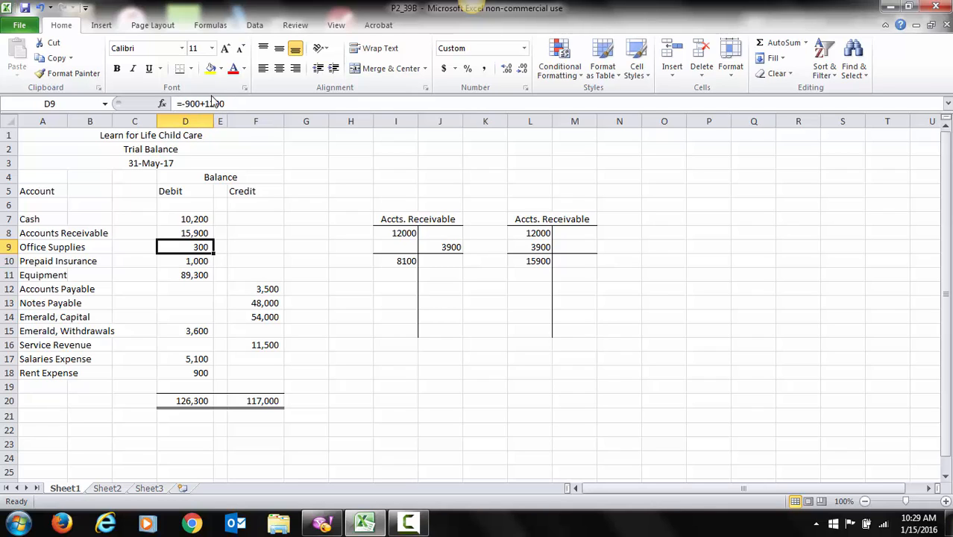
left_click(187, 103)
key("BackSpace")
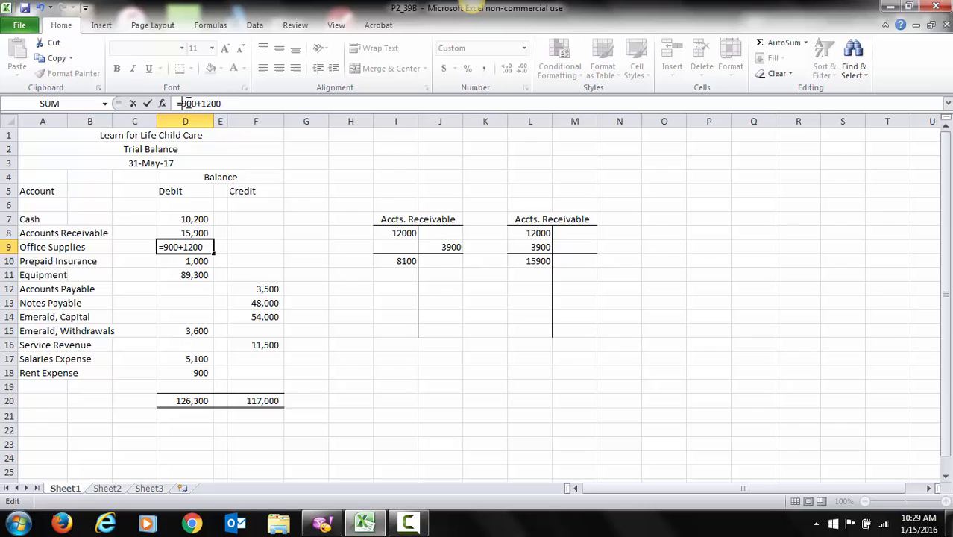
key("Return")
key("Up")
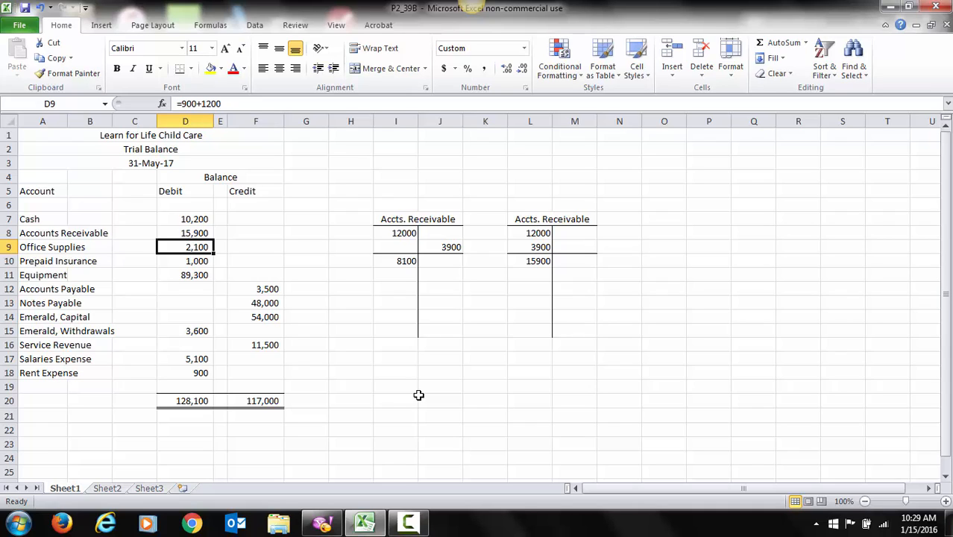
Step: Change the Accounts Payable credit in F12 to the formula =3500+1200
left_click(256, 288)
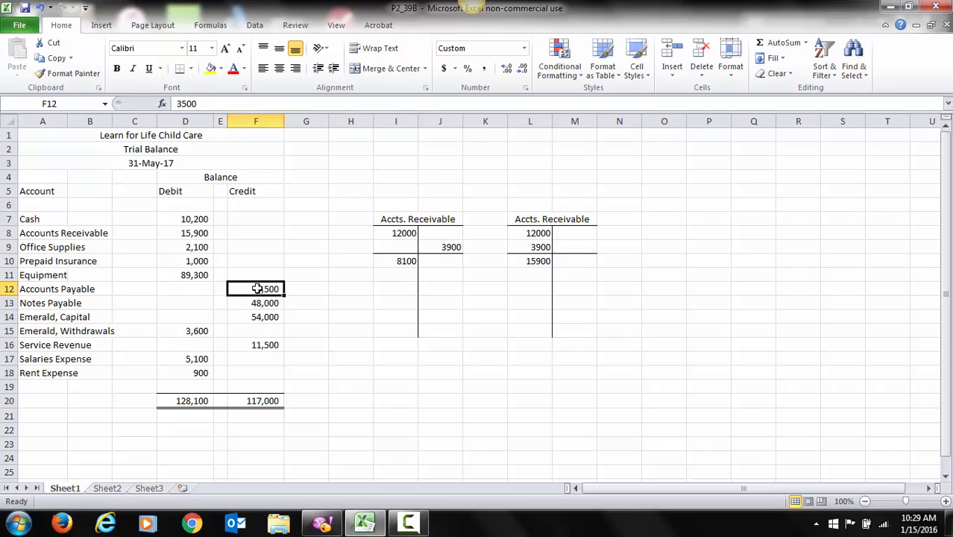
left_click(177, 103)
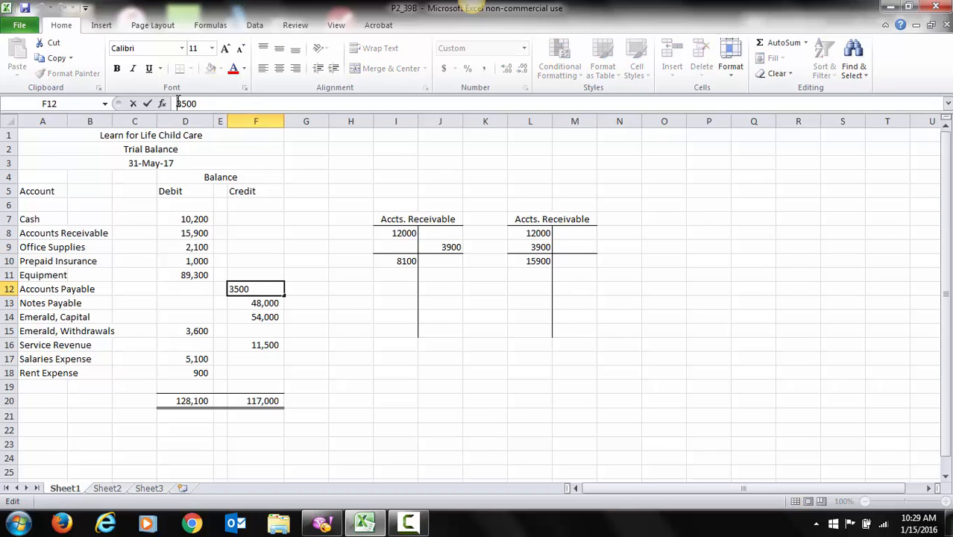
type("=")
key("Right")
key("Right")
key("Right")
key("Right")
type("+")
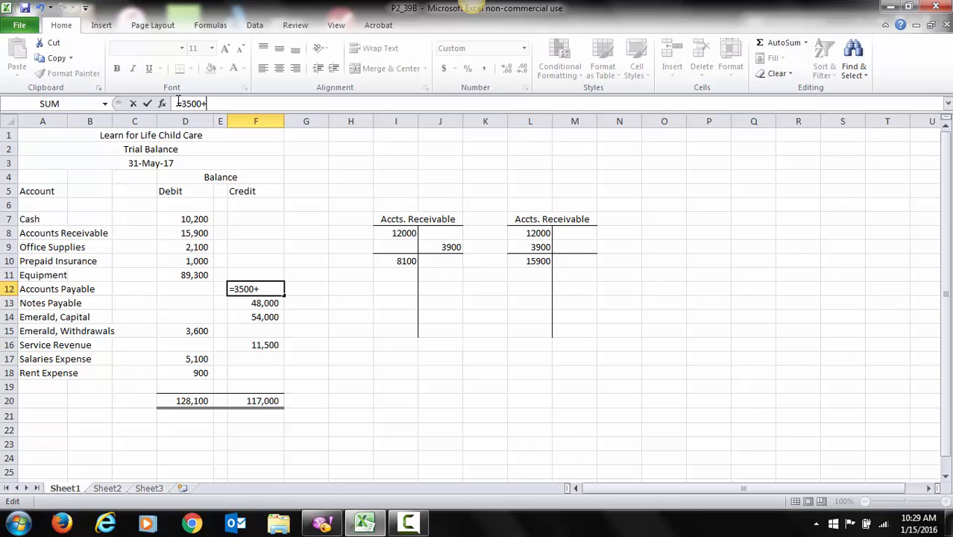
type("1200")
key("Return")
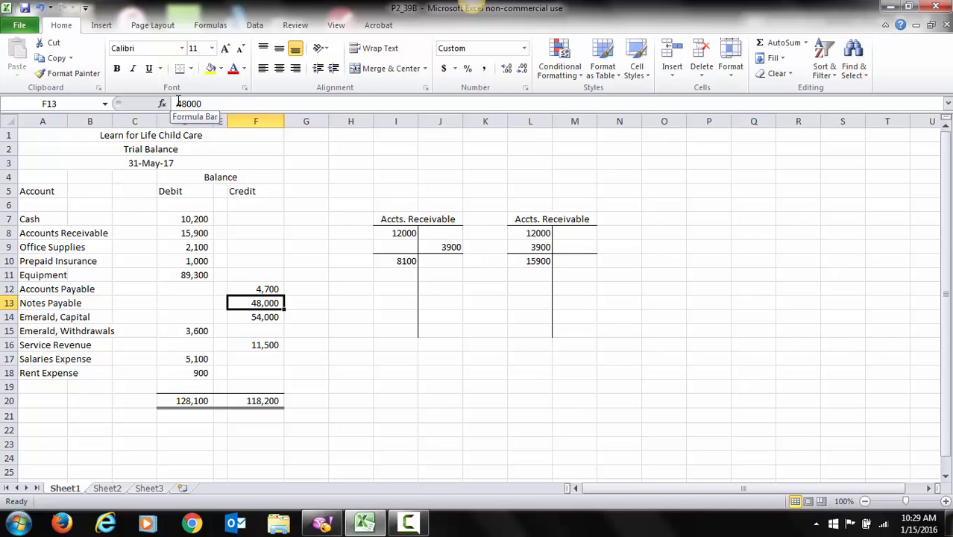
Step: Set the Equipment debit in D11 to 81500
key("Up")
key("Up")
key("Left")
key("Left")
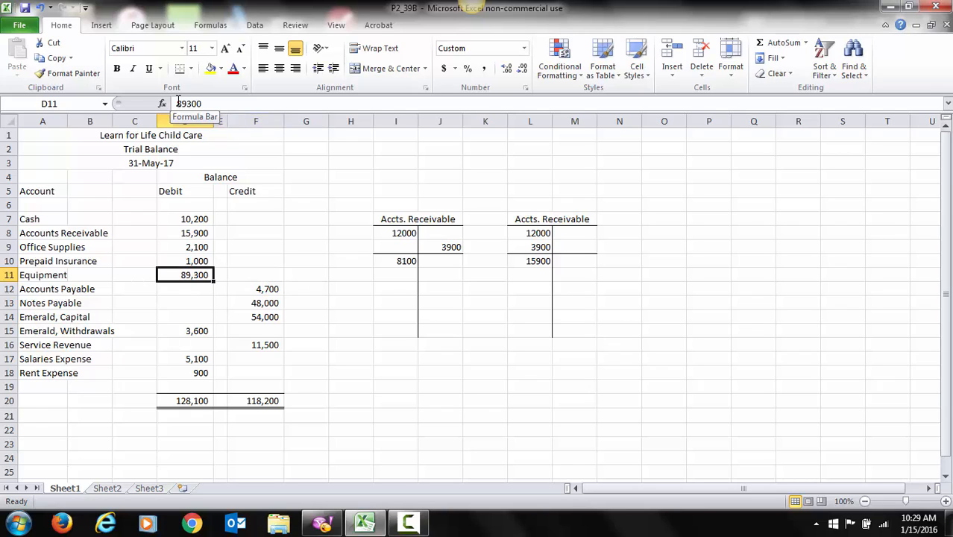
type("81500")
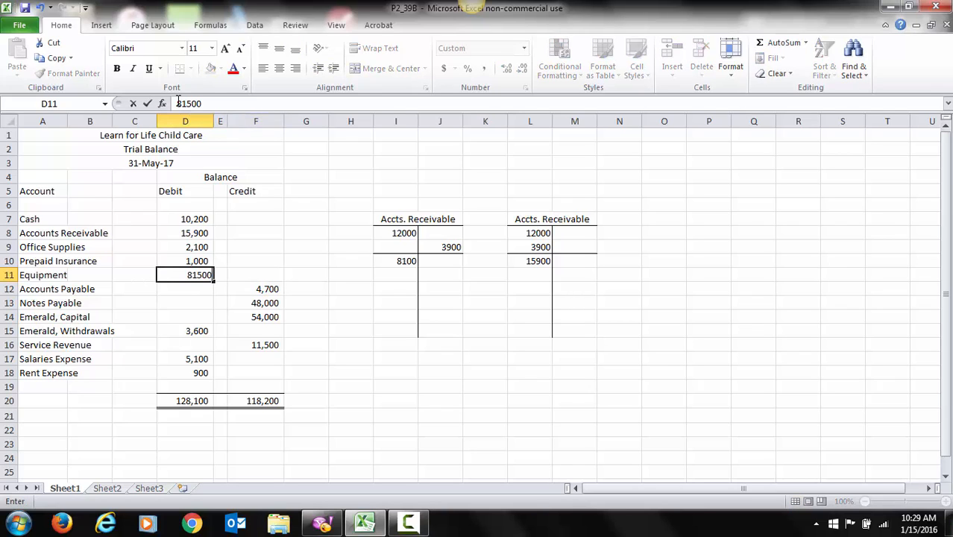
key("Return")
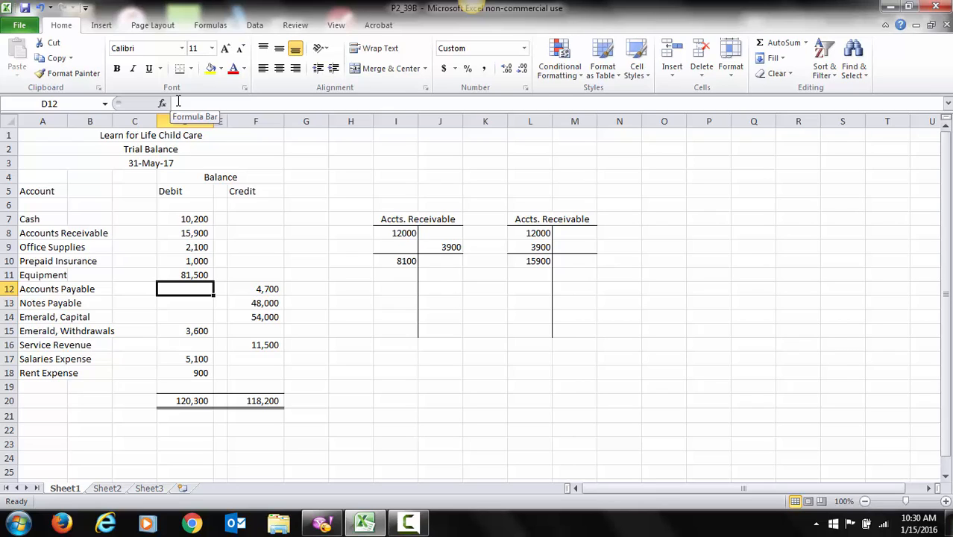
Step: Change the Salaries Expense debit in D17 to the formula =5100-500
key("Down")
key("Down")
key("Down")
key("Down")
key("Down")
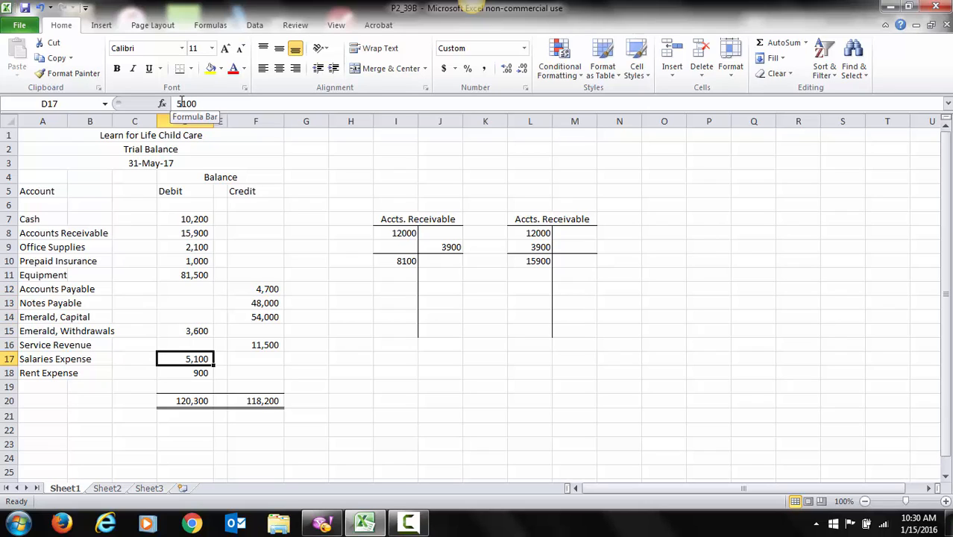
left_click(180, 104)
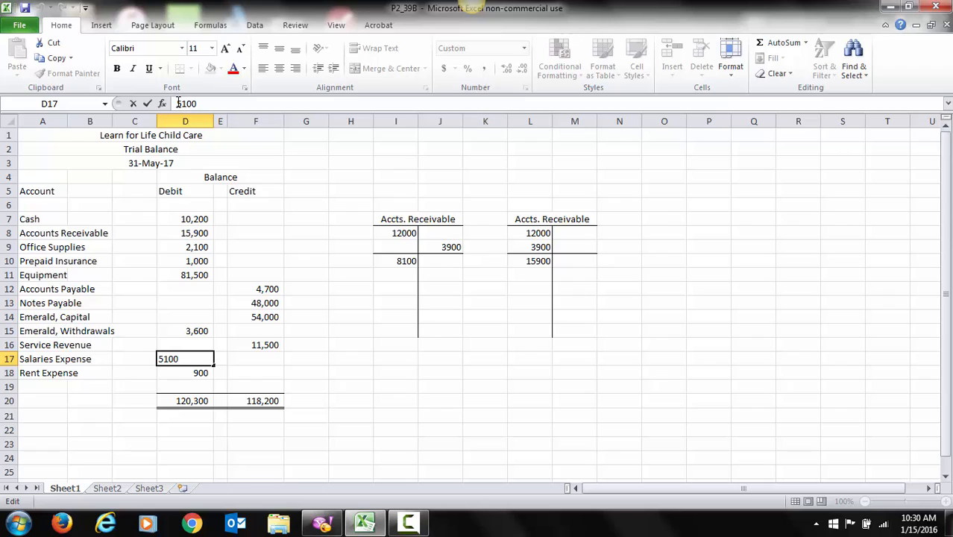
type("=")
key("Right")
key("Right")
key("Right")
key("Right")
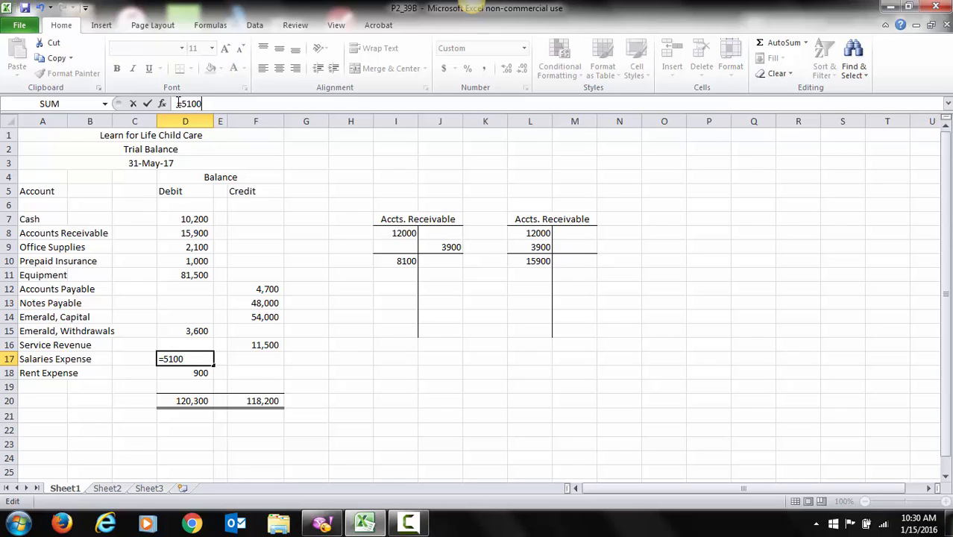
type("-500")
key("Return")
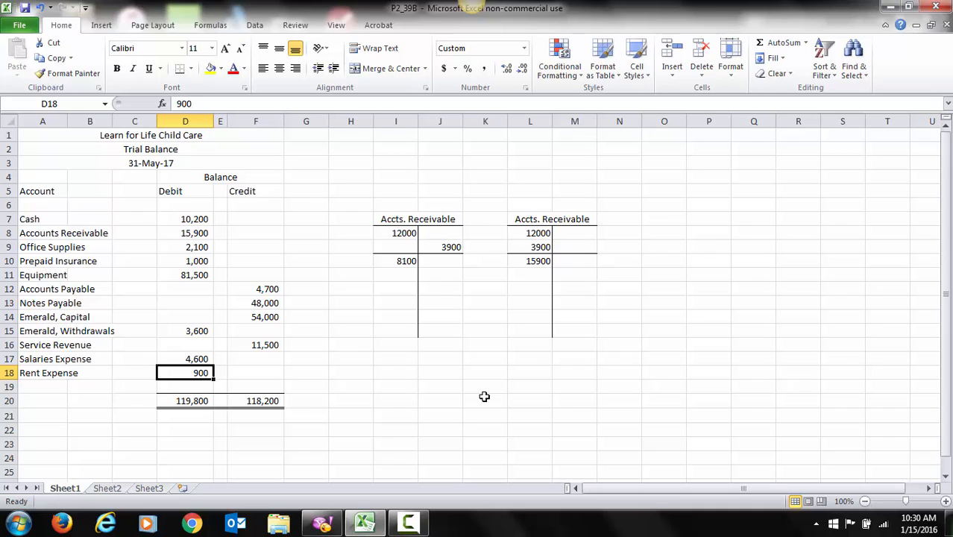
Step: Add an Advertising Expense account in row 19 with a debit of 600
key("Down")
key("Left")
key("Left")
key("Left")
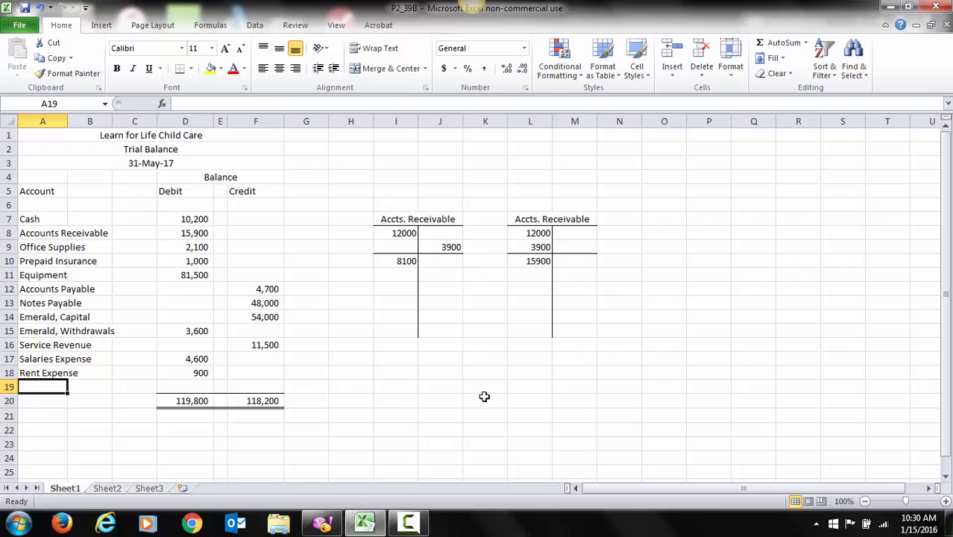
type("Adv")
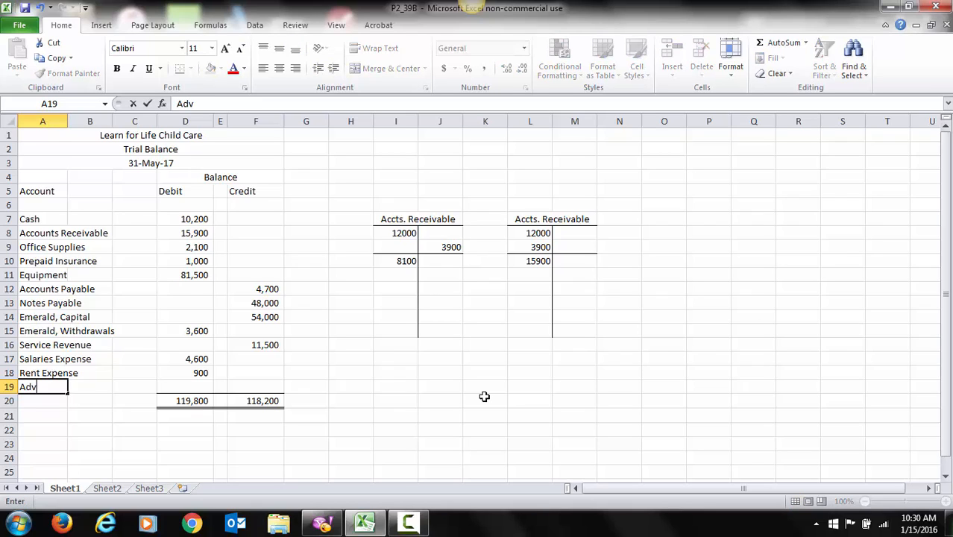
type("ertising")
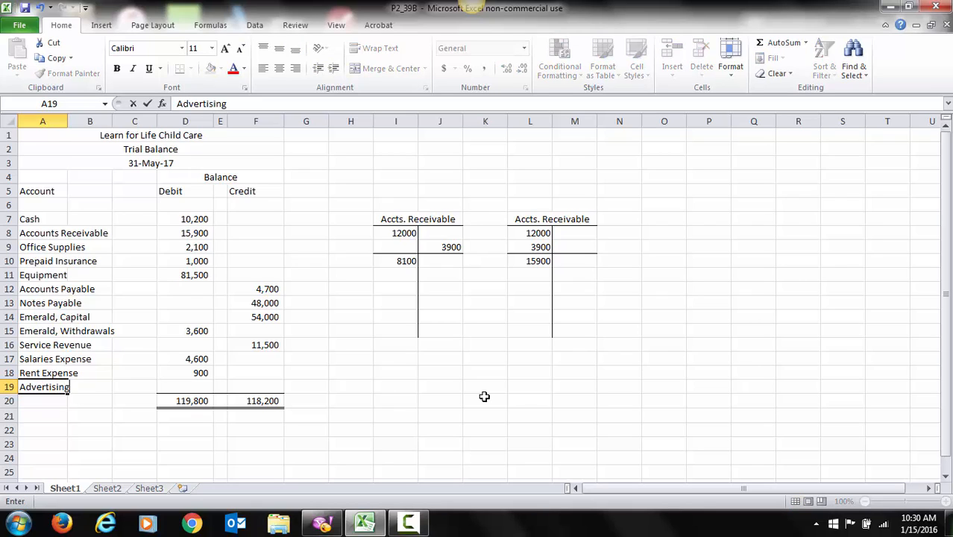
type(" Expense")
key("Right")
key("Right")
key("Right")
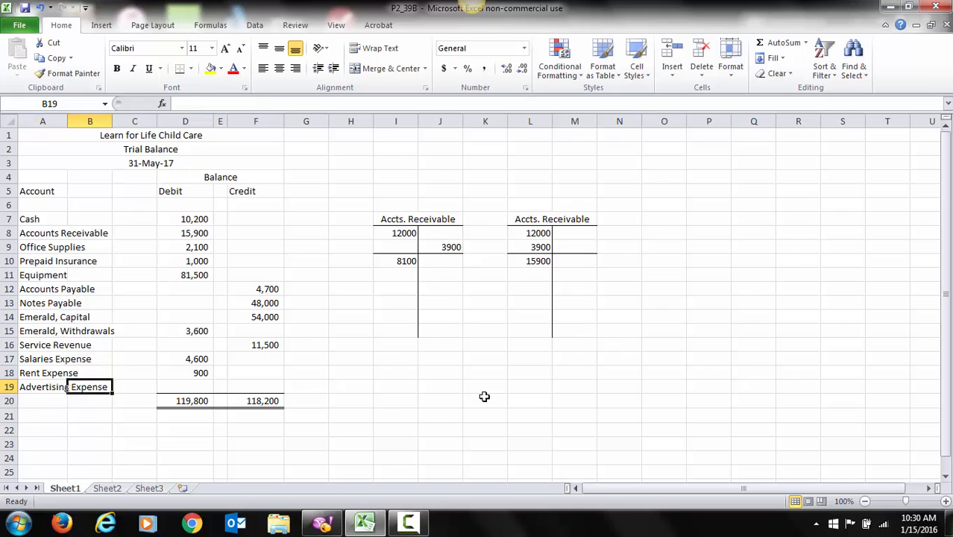
type("600")
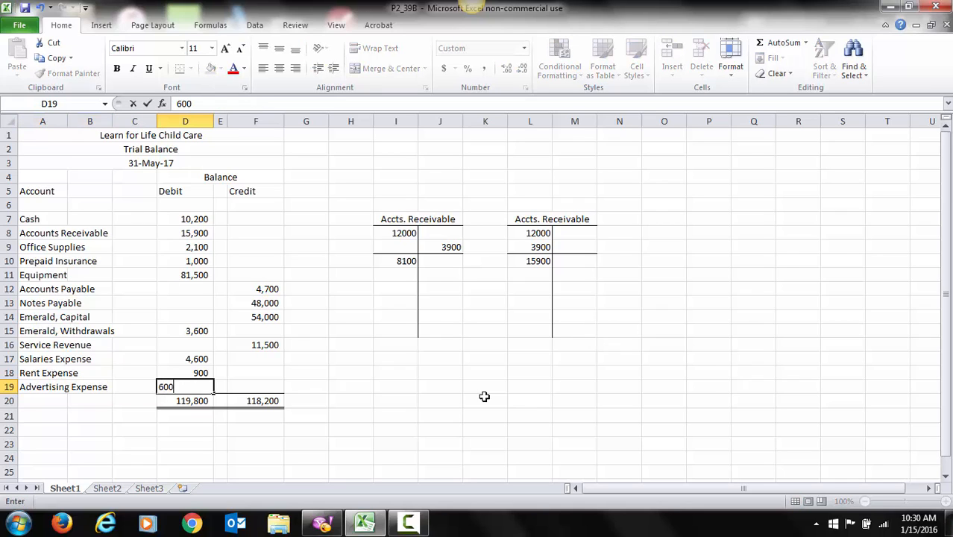
key("Return")
key("Up")
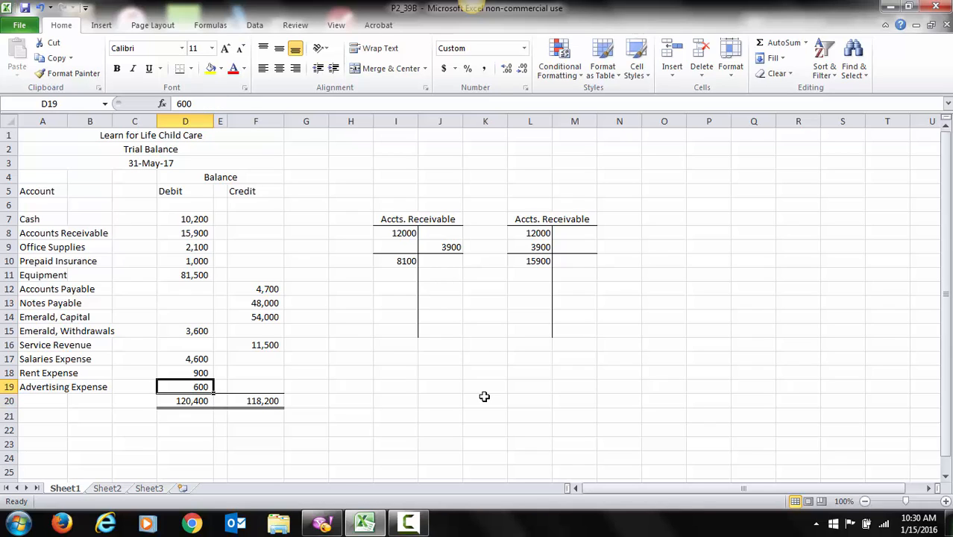
Step: Change the Cash debit in D7 to the formula =8400+1800-600
key("Up")
key("Up")
key("Up")
key("Up")
key("Up")
key("Up")
key("Up")
key("Up")
key("Up")
key("Up")
key("Up")
key("Up")
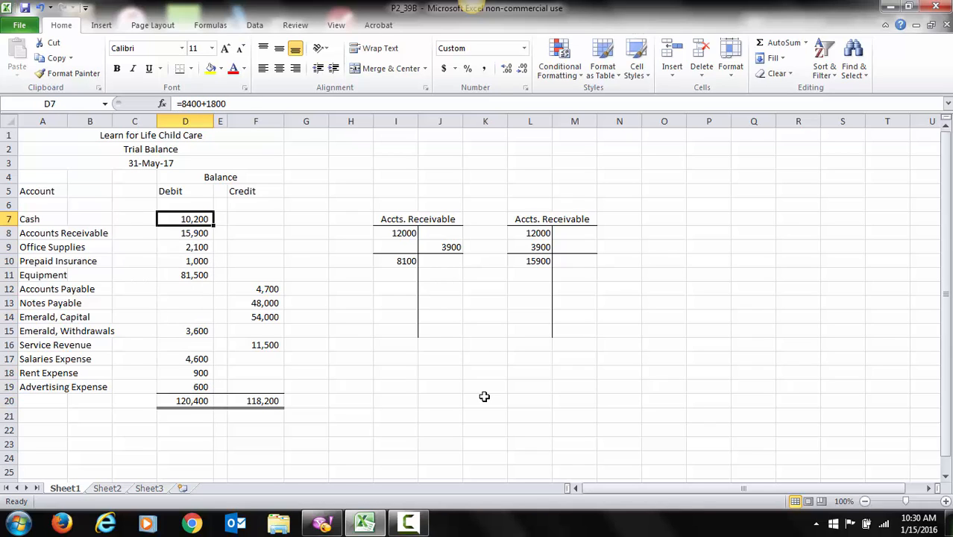
left_click(237, 105)
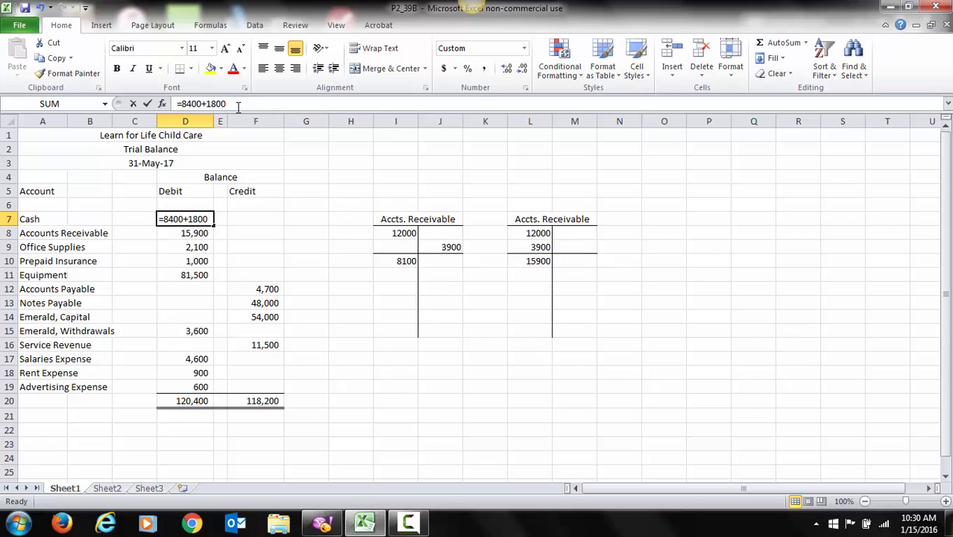
type("-6")
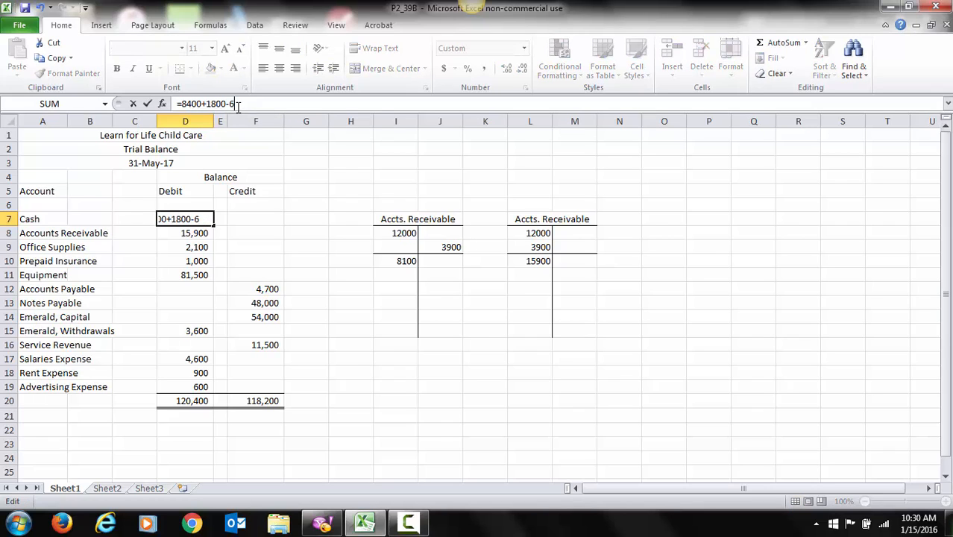
type("00")
key("Return")
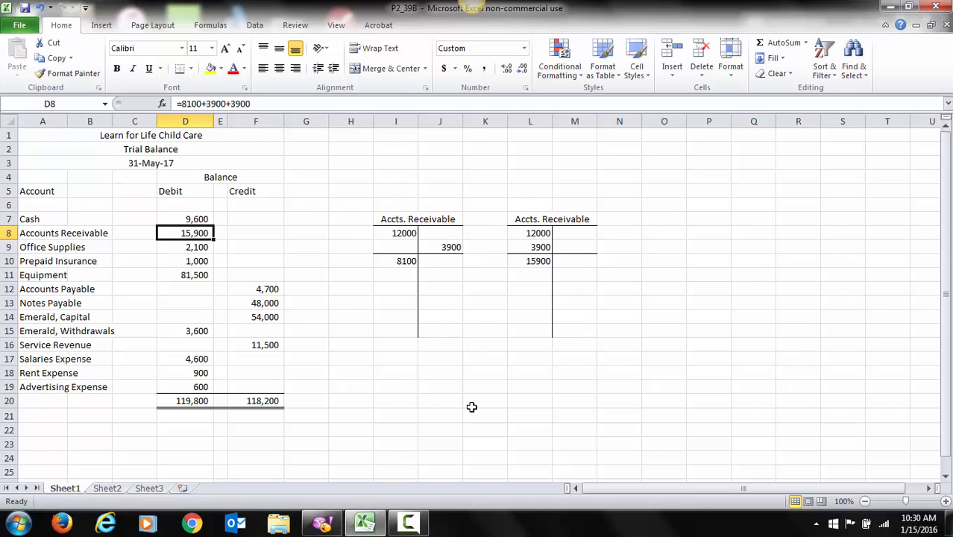
Step: Change the Emerald, Withdrawals debit in D15 to the formula =3600-900
key("Down")
key("Down")
key("Down")
key("Down")
key("Down")
key("Down")
key("Down")
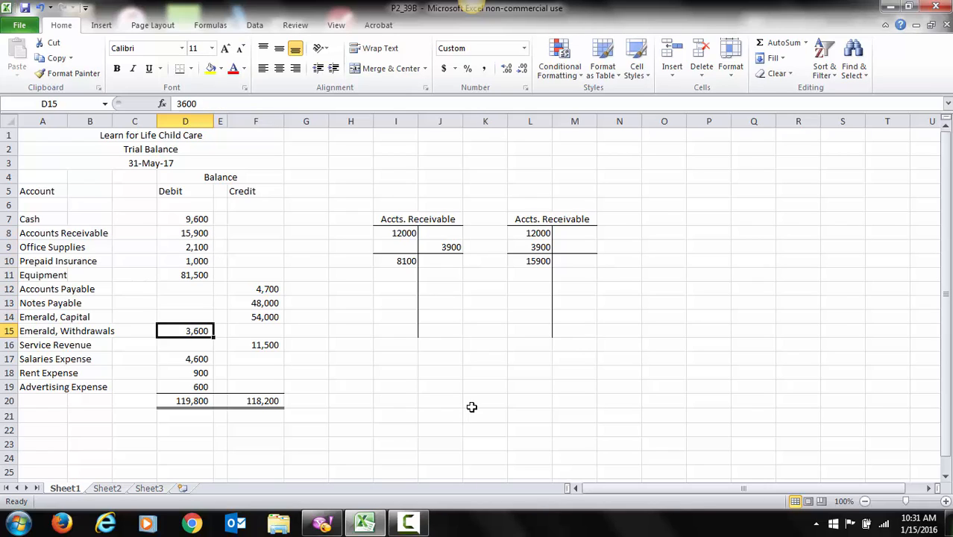
left_click(180, 102)
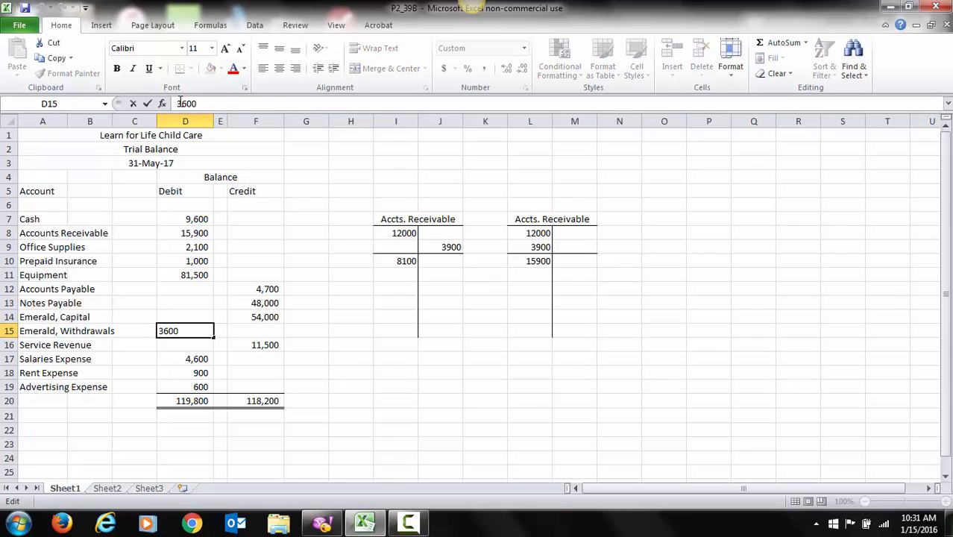
type("=")
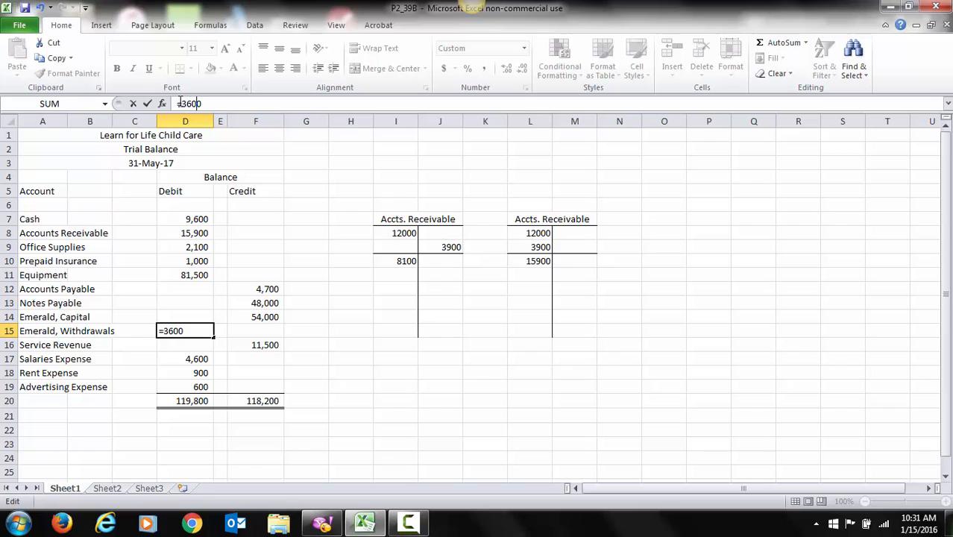
key("End")
type("-900")
key("Return")
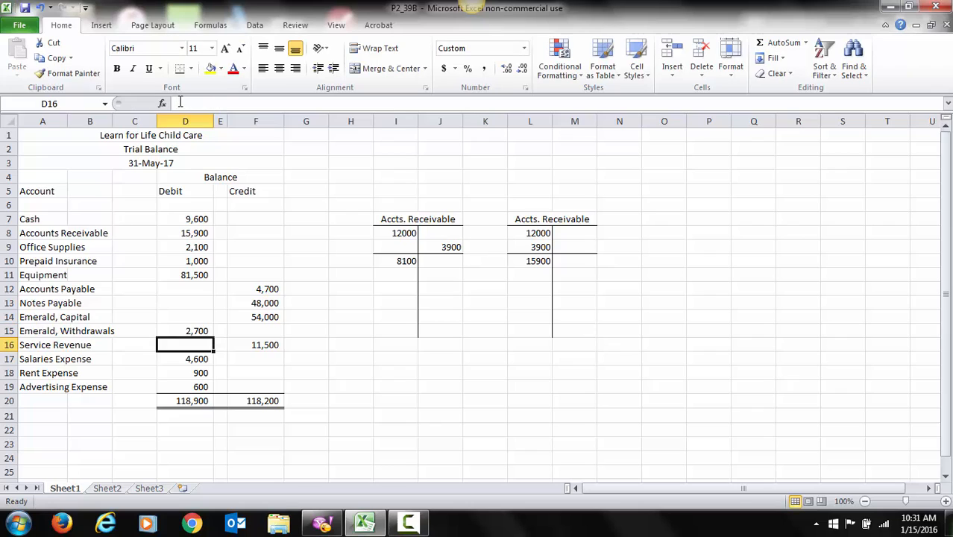
Step: Change the Cash debit in D7 to the formula =8400+1800-600+900
key("Up")
key("Up")
key("Up")
key("Up")
key("Up")
key("Up")
key("Up")
key("Up")
key("Up")
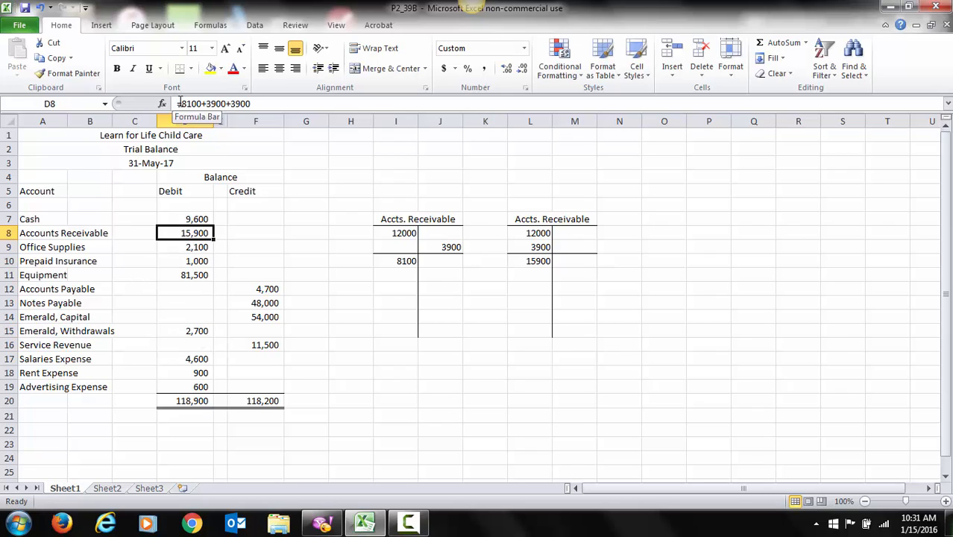
left_click(253, 105)
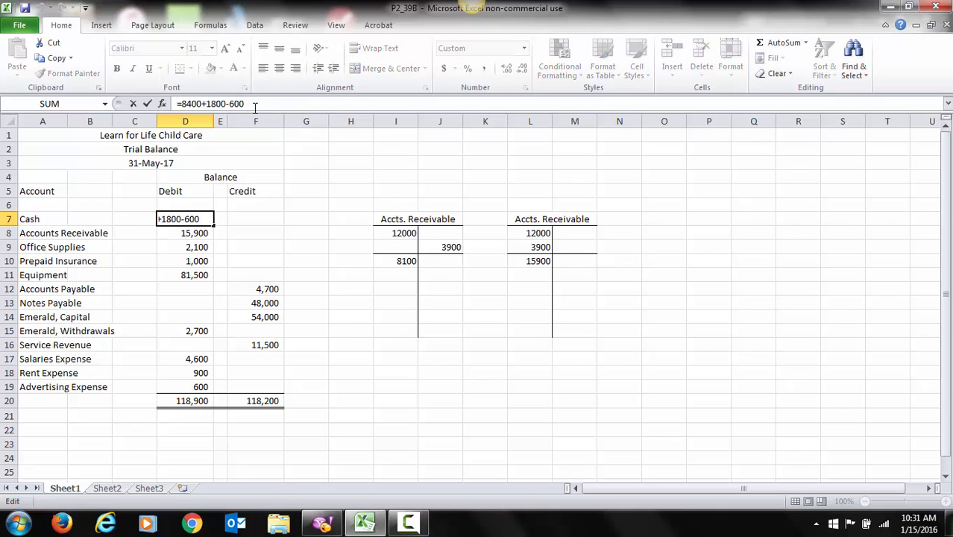
type("+900")
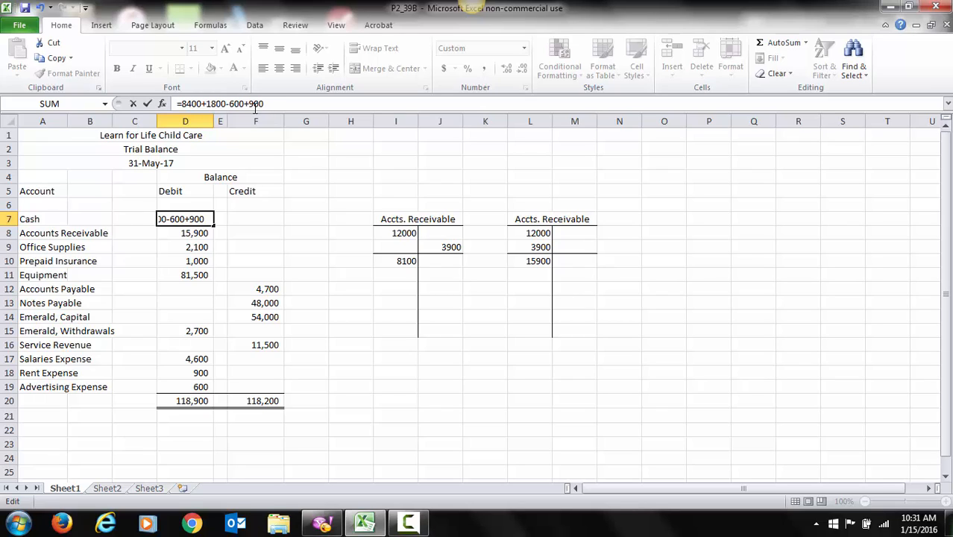
key("Return")
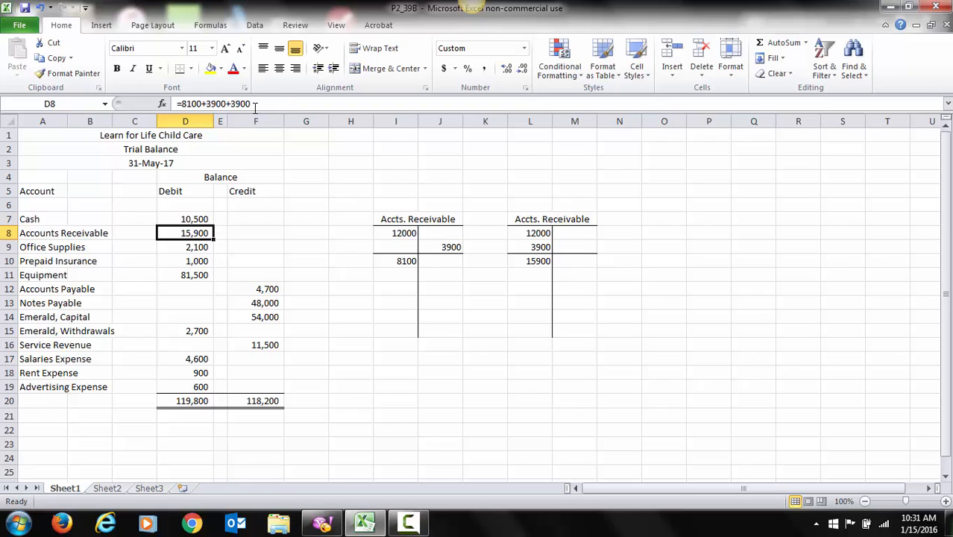
Step: Change the Service Revenue credit in F16 to the formula =11500+4200
key("Down")
key("Down")
key("Down")
key("Down")
key("Down")
key("Down")
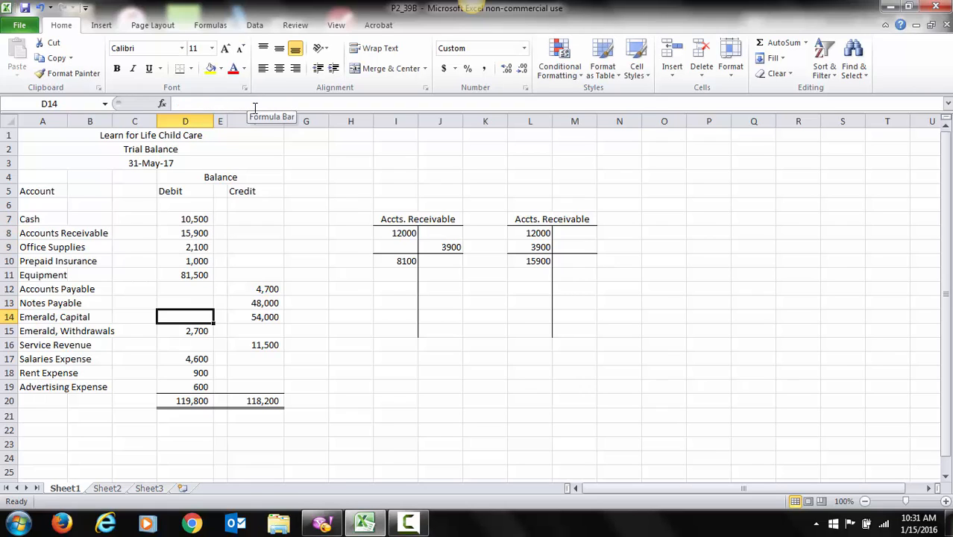
key("Down")
key("Down")
key("Right")
key("Right")
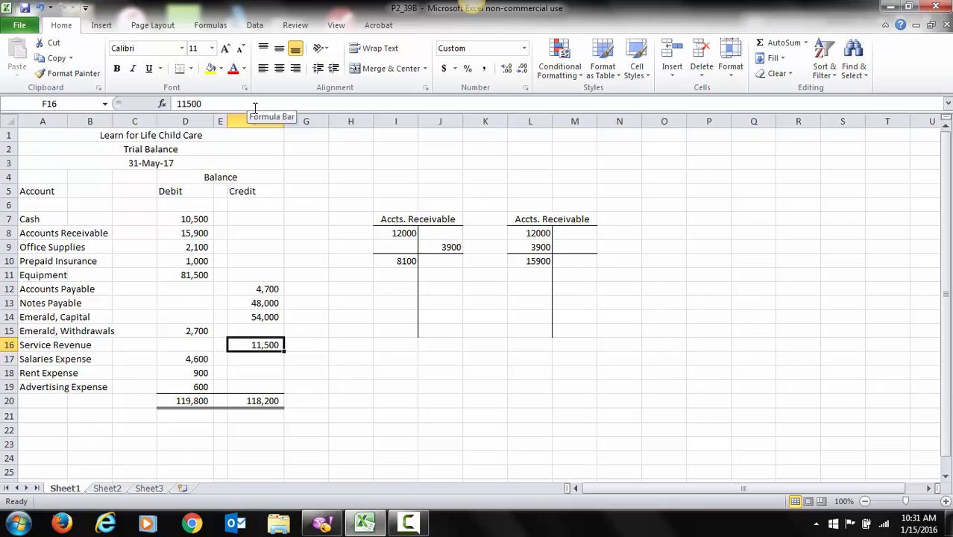
left_click(178, 103)
type("=")
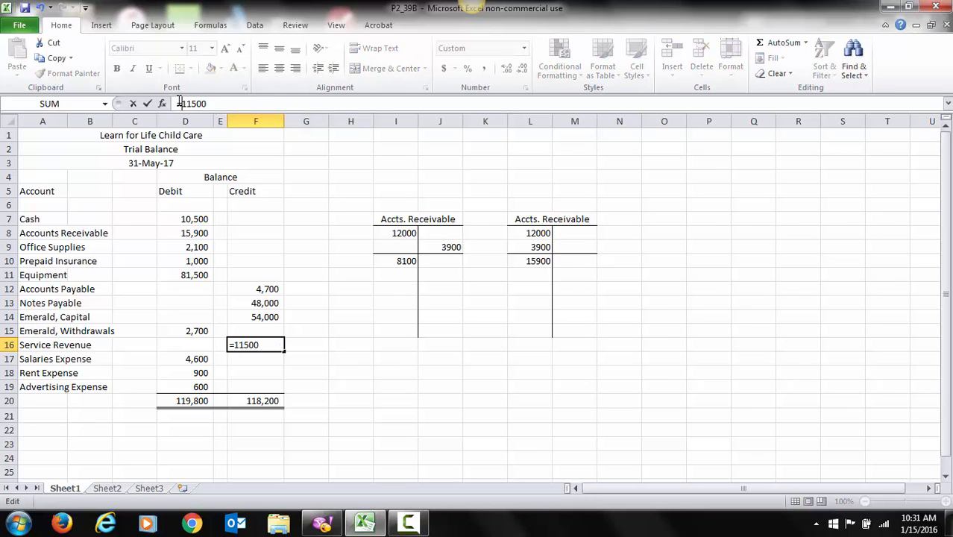
key("Right")
key("Right")
key("Right")
key("Right")
key("Right")
type("+4200")
key("Return")
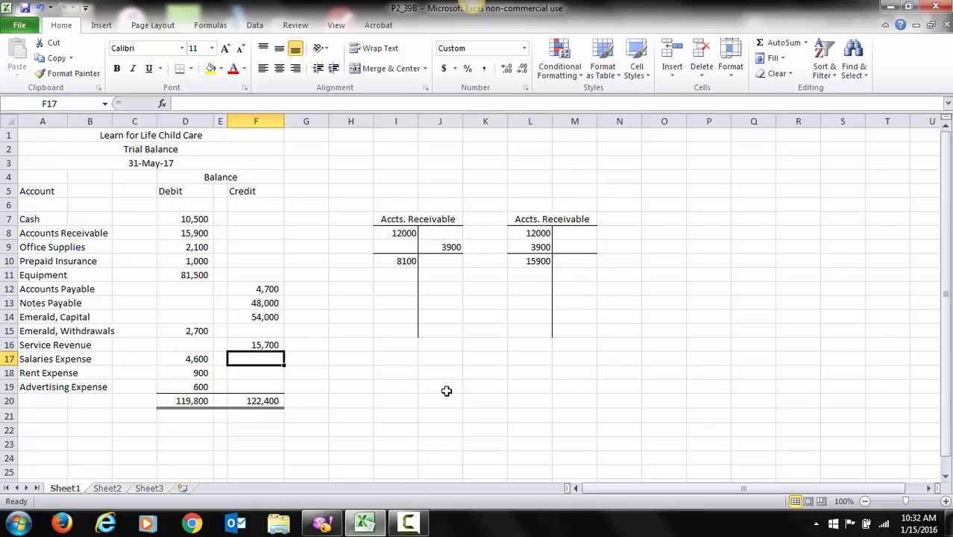
Step: Change the Prepaid Insurance debit in D10 to the formula =1000+1300+1300
key("Up")
key("Up")
key("Up")
key("Up")
key("Up")
key("Up")
key("Up")
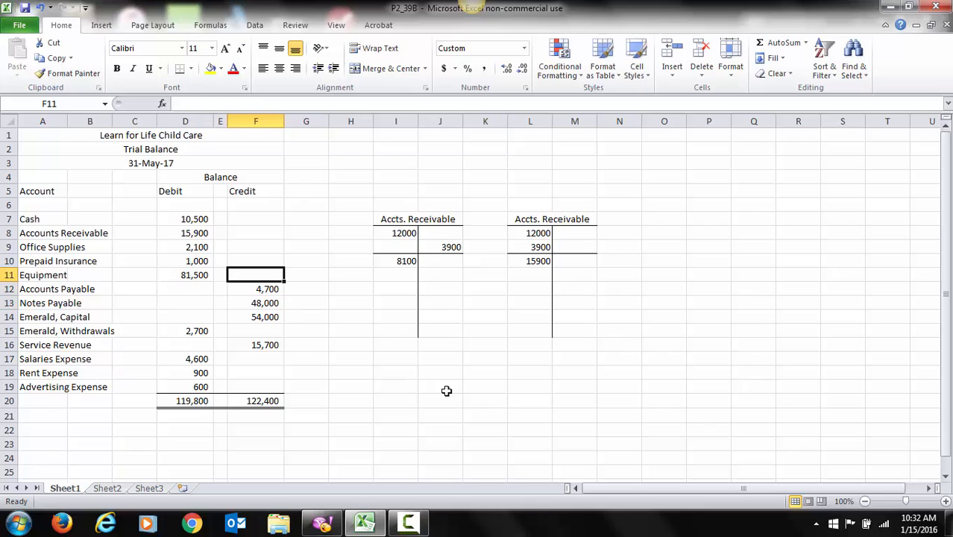
key("Left")
key("Left")
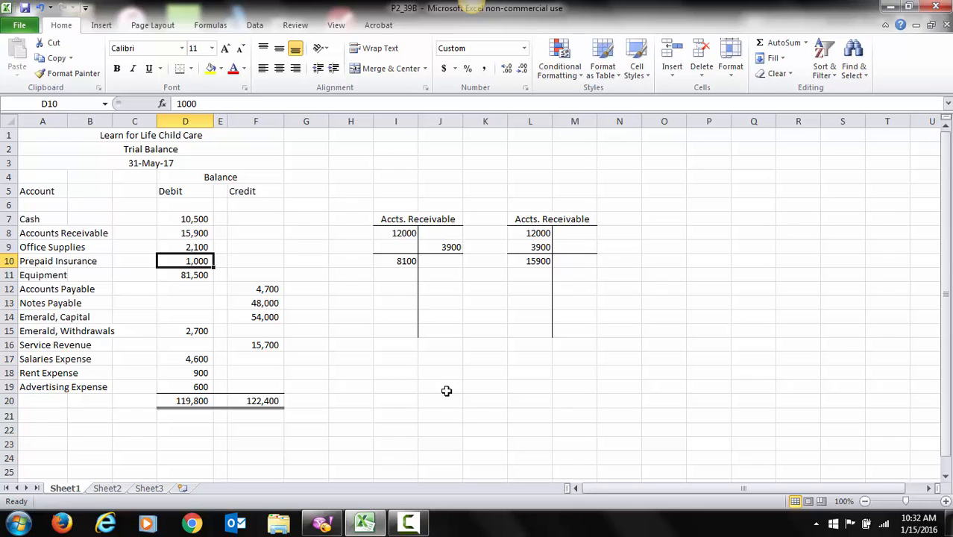
left_click(178, 103)
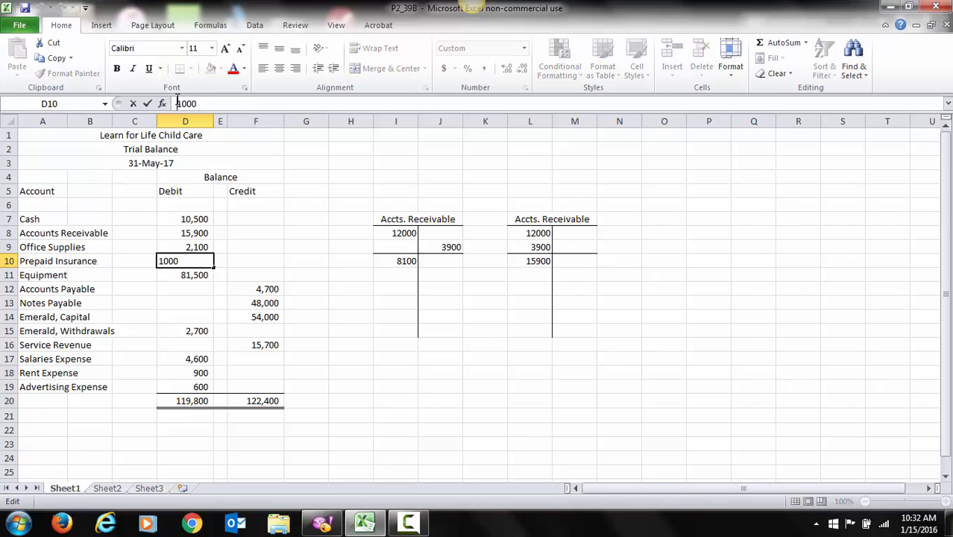
type("=")
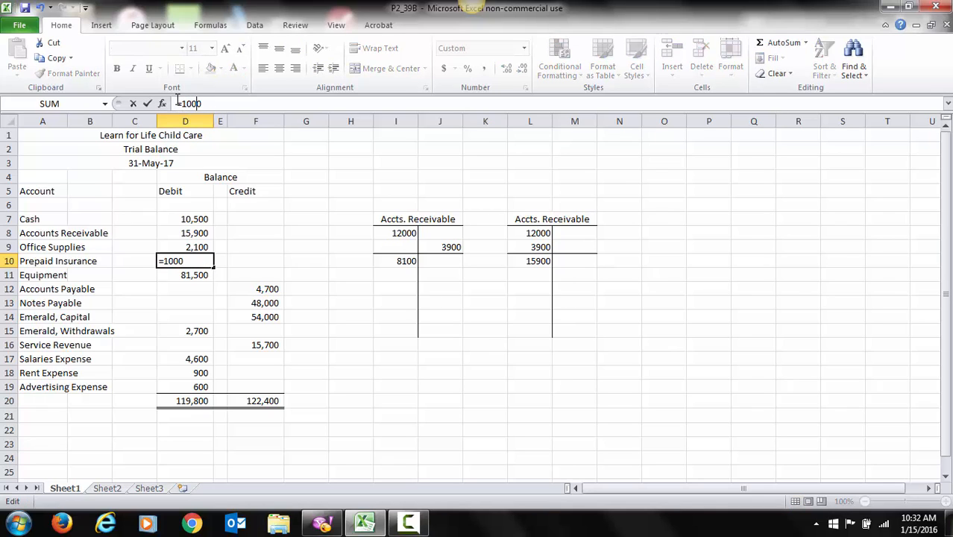
key("End")
type("+13\\")
key("BackSpace")
type("o")
key("BackSpace")
type("00+1300")
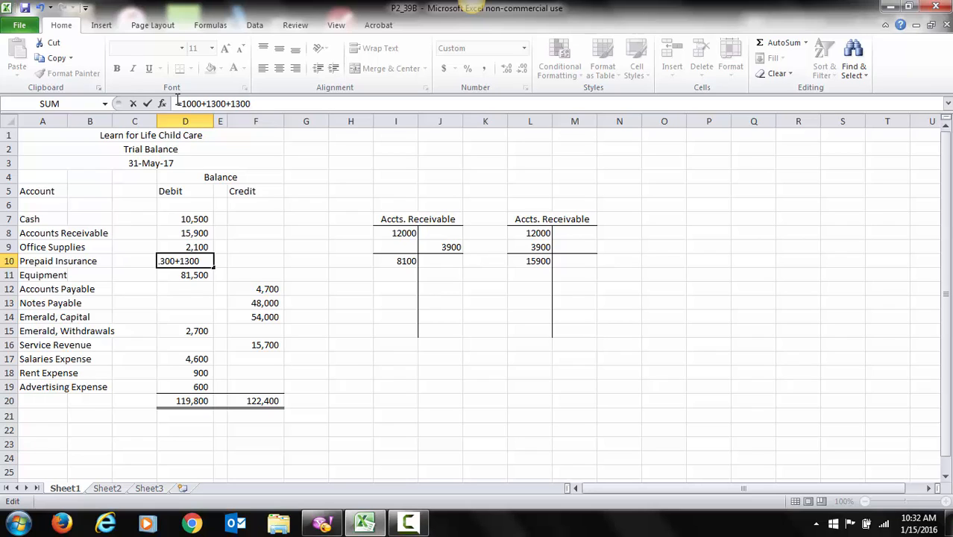
key("Return")
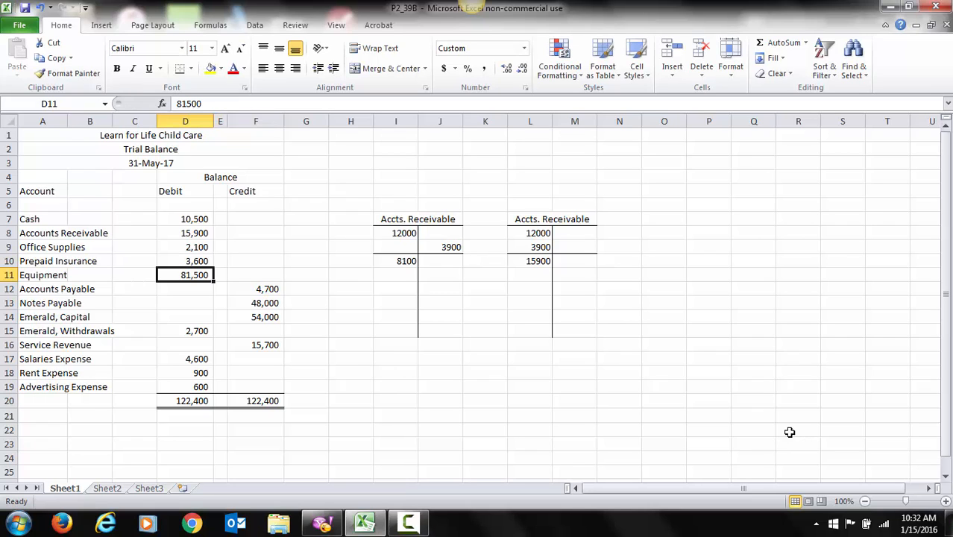
left_click(198, 259)
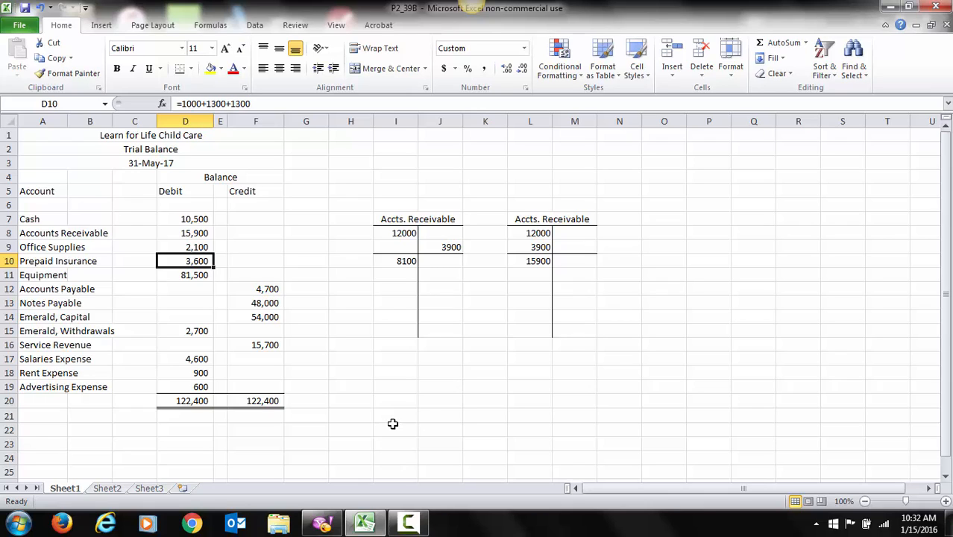
left_click(178, 438)
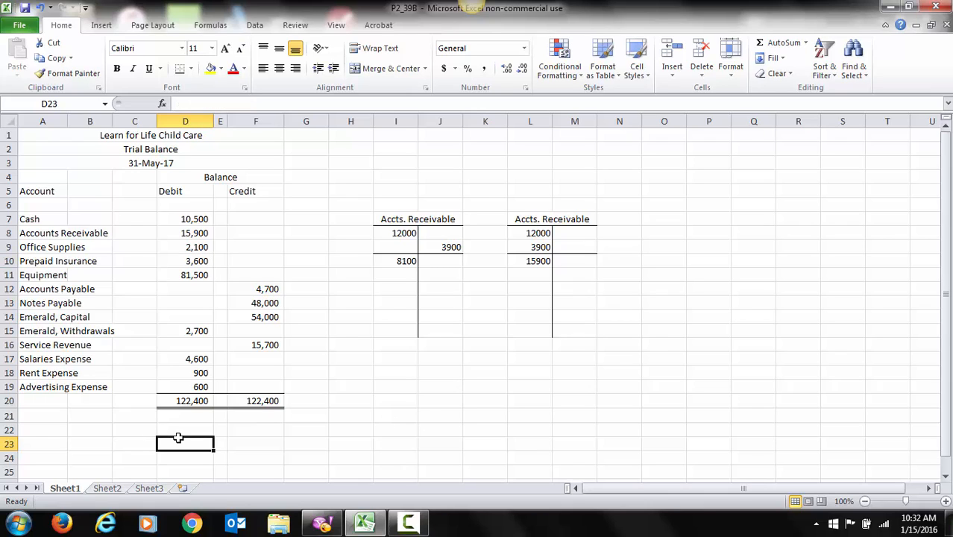